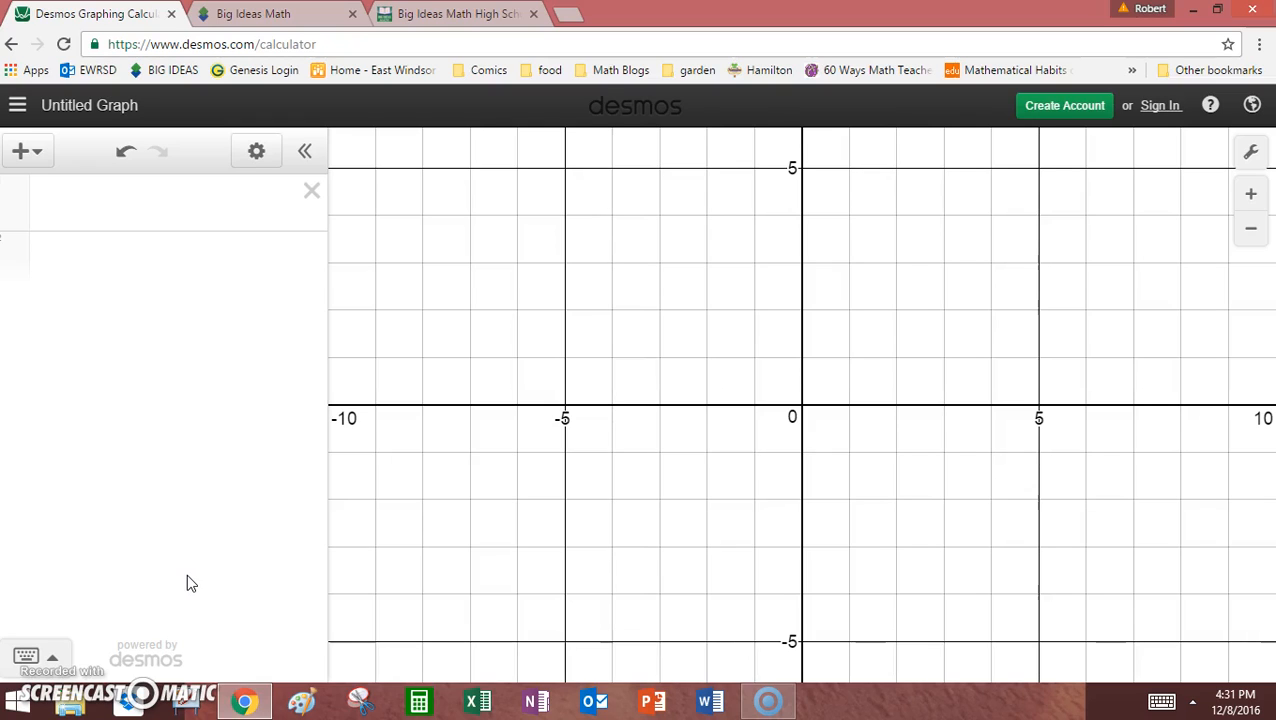
# Step: Look up the Old Faithful duration and time data in Example 3 of the Big Ideas Math e-book, and return to the Desmos calculator
pyautogui.click(425, 13)
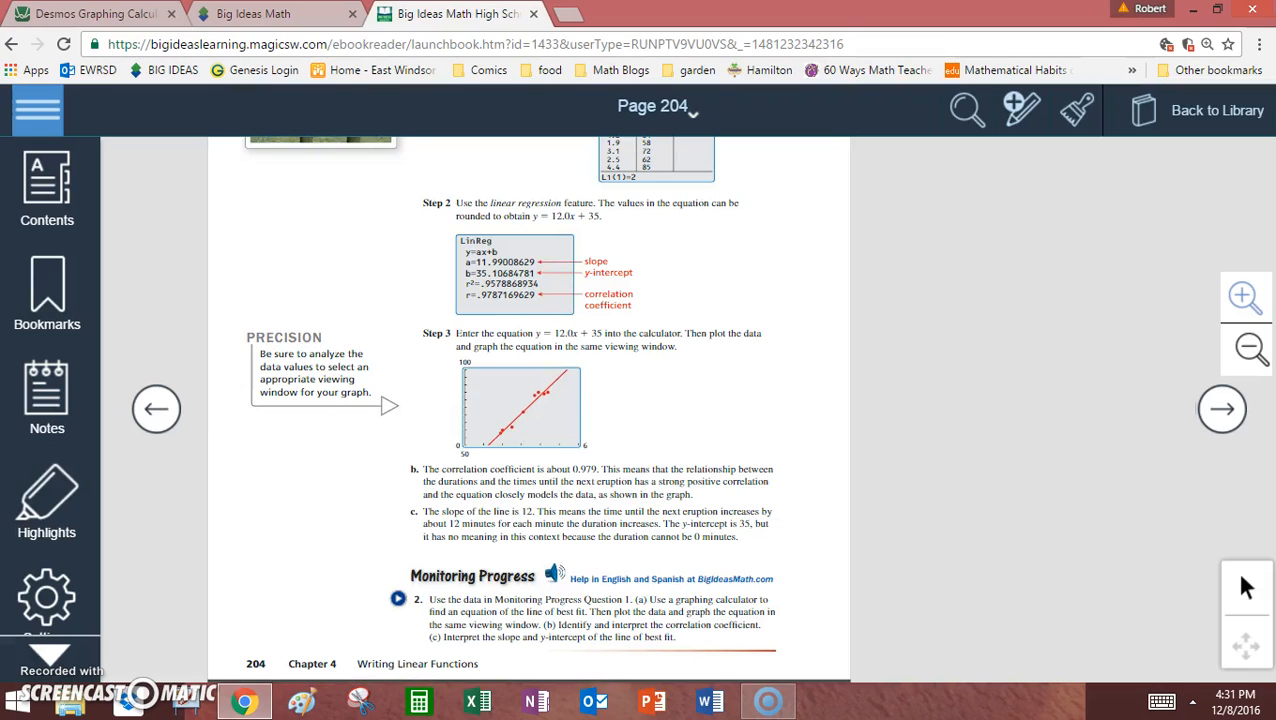
pyautogui.moveTo(763, 327); pyautogui.dragTo(767, 546)
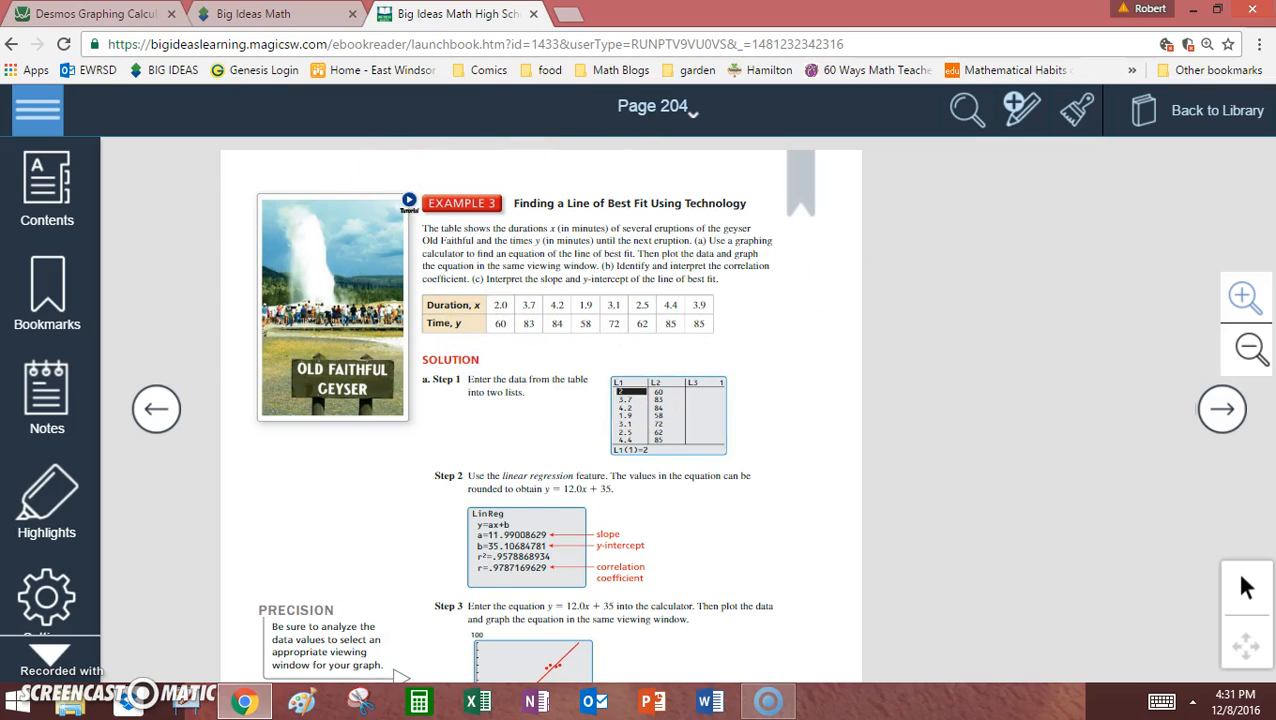
pyautogui.click(97, 14)
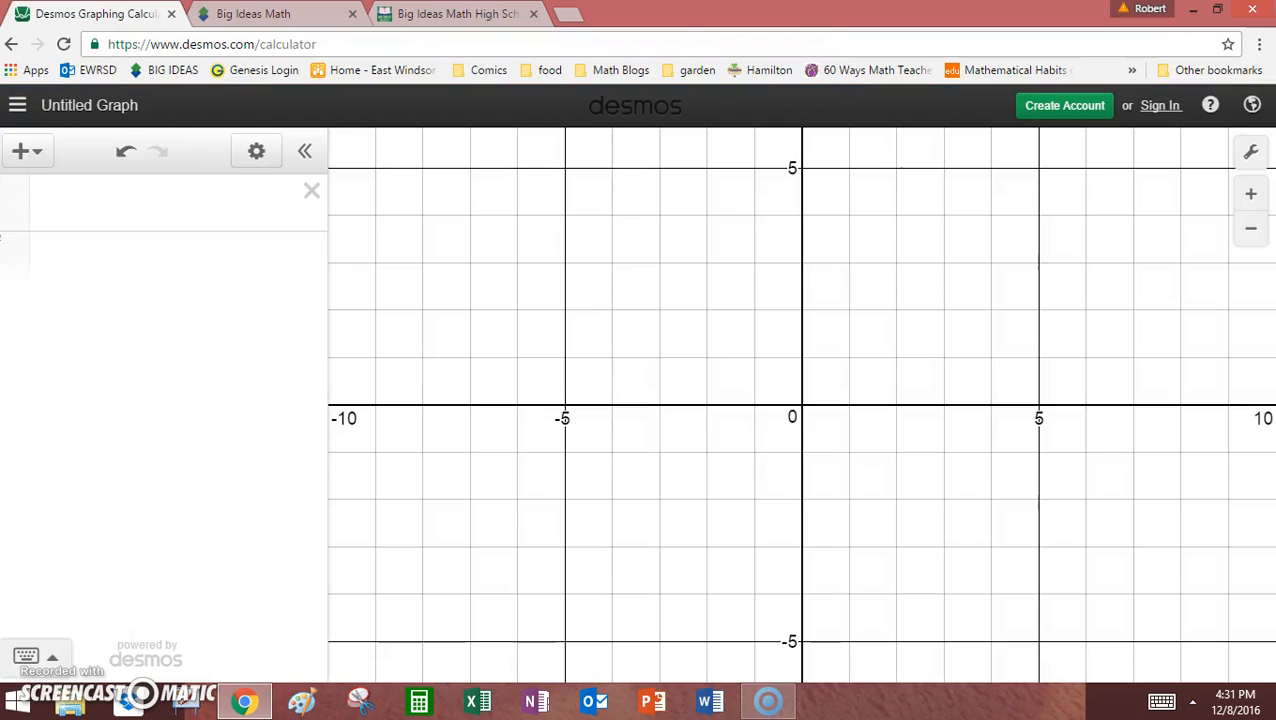
# Step: Add a table and fill its x₁ column with 2, 3.7, 4.2, 1.9, 3.1, 2.5, 4.4 and 3.9
pyautogui.click(25, 153)
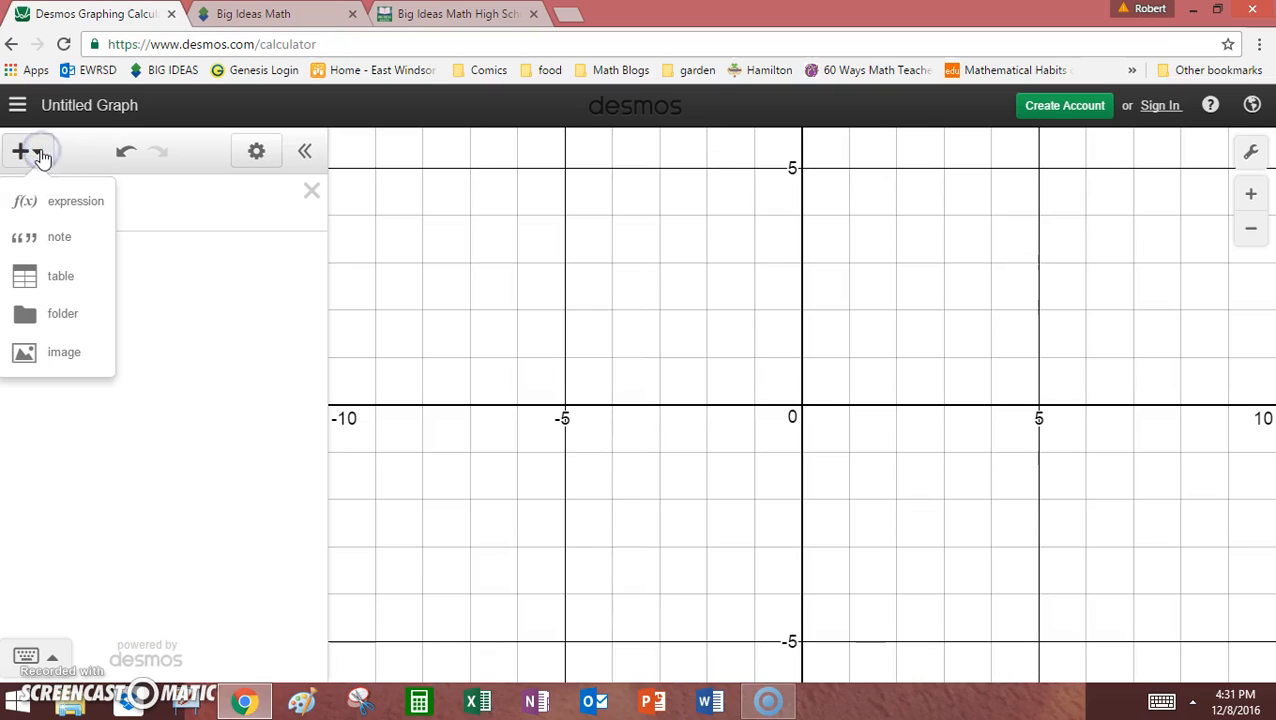
pyautogui.click(45, 275)
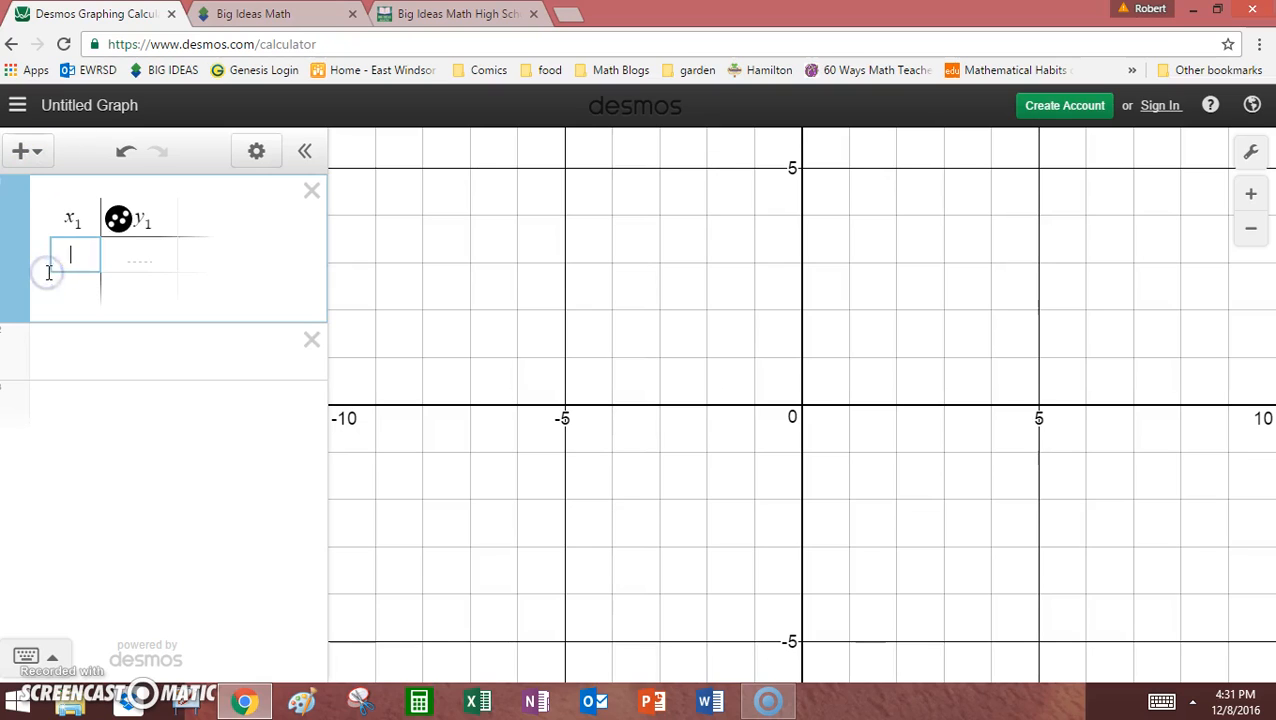
pyautogui.write('2')
pyautogui.press('Return')
pyautogui.write('3.7')
pyautogui.press('Return')
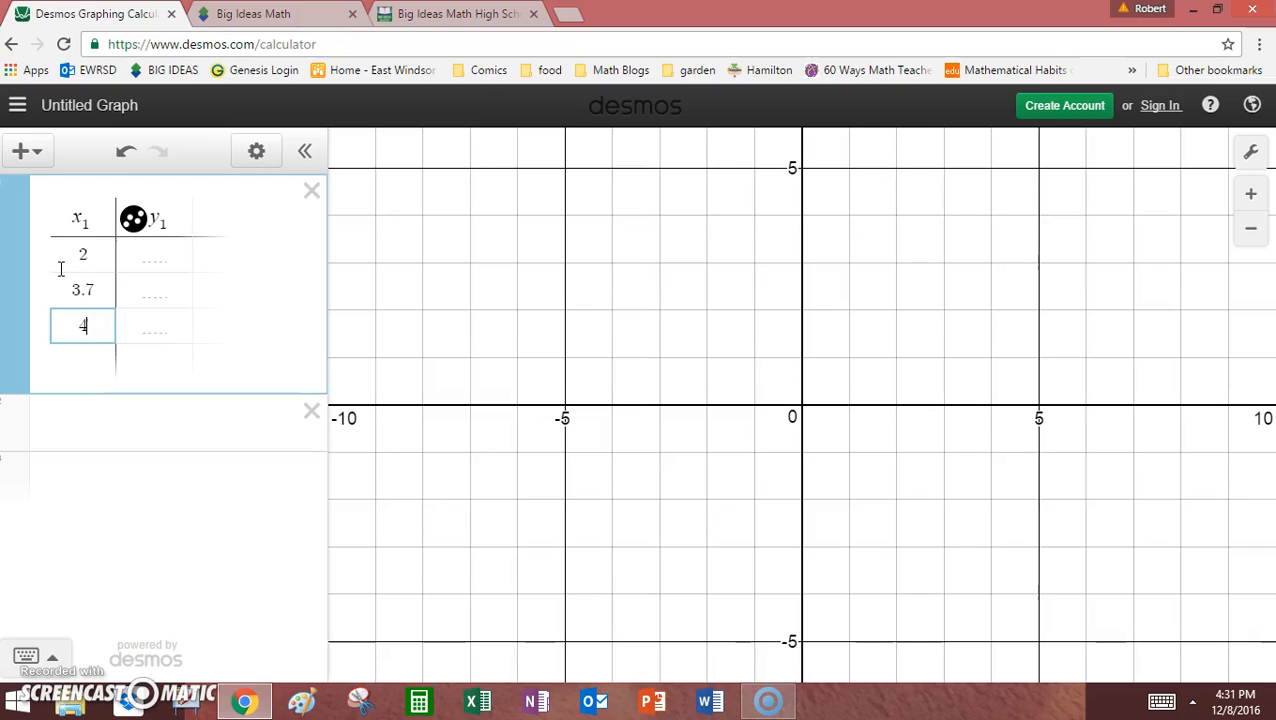
pyautogui.press('Return')
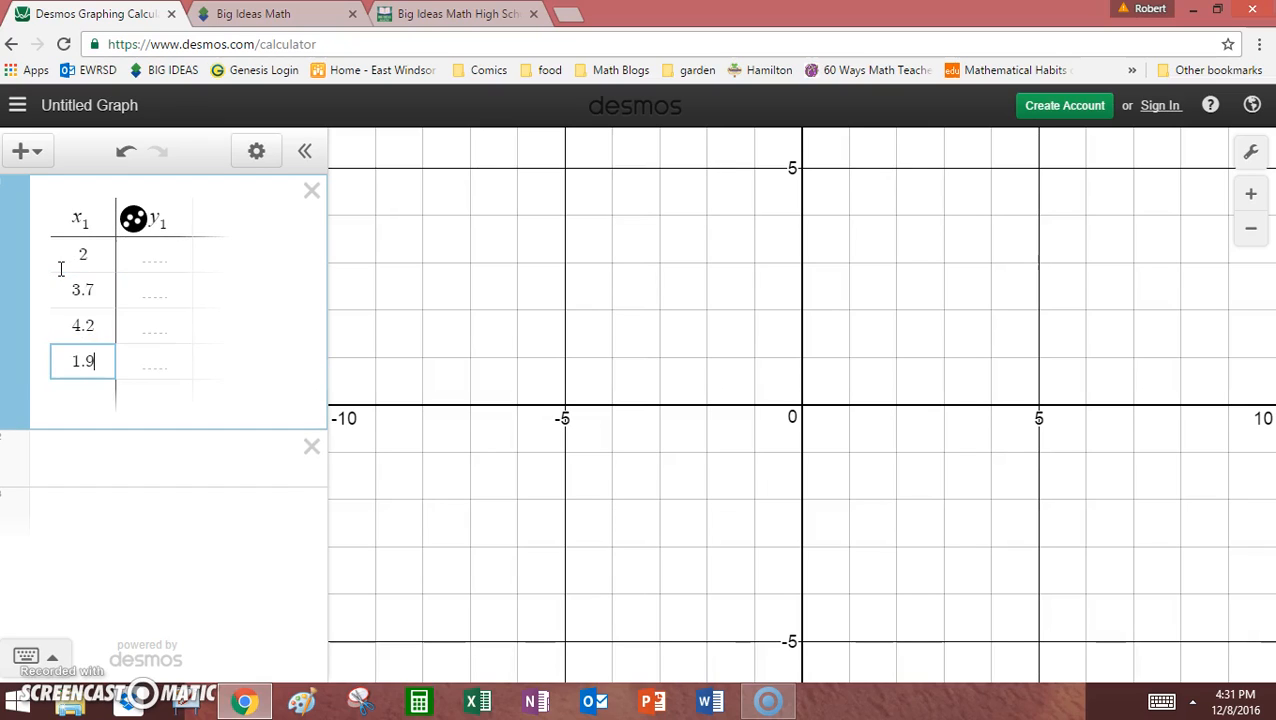
pyautogui.press('Return')
pyautogui.write('3.1')
pyautogui.press('Return')
pyautogui.write('2')
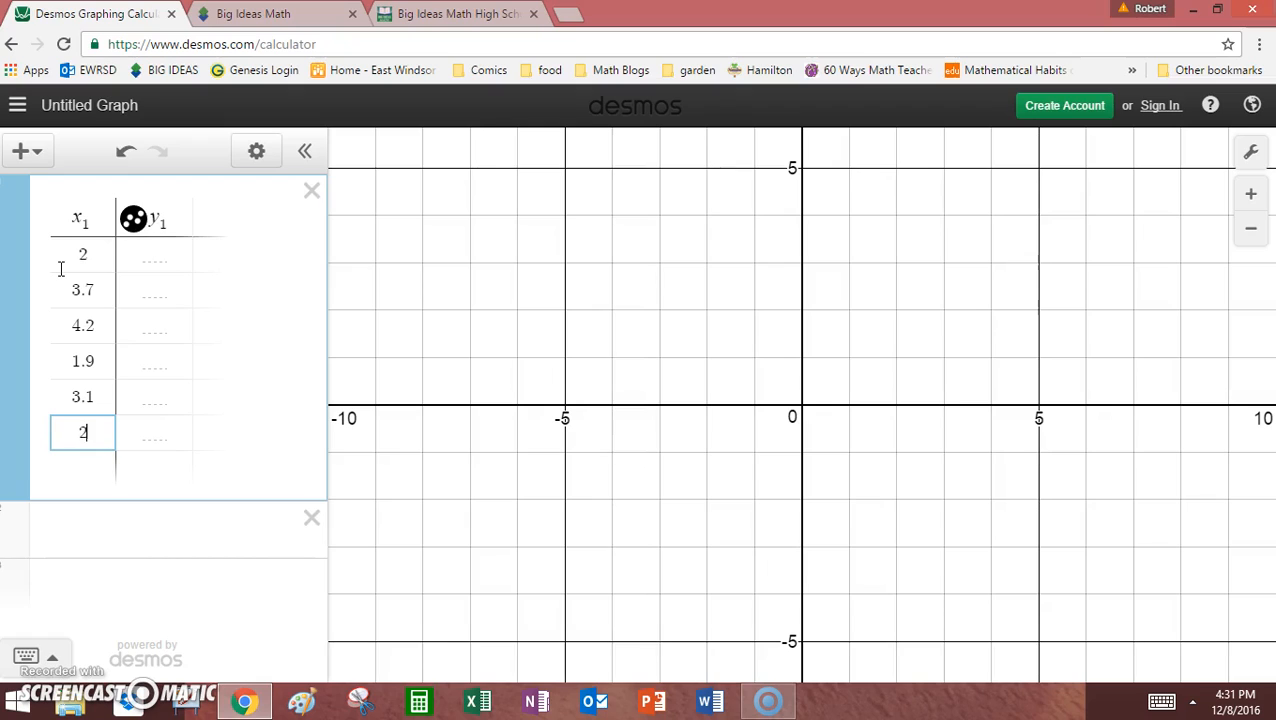
pyautogui.press('Return')
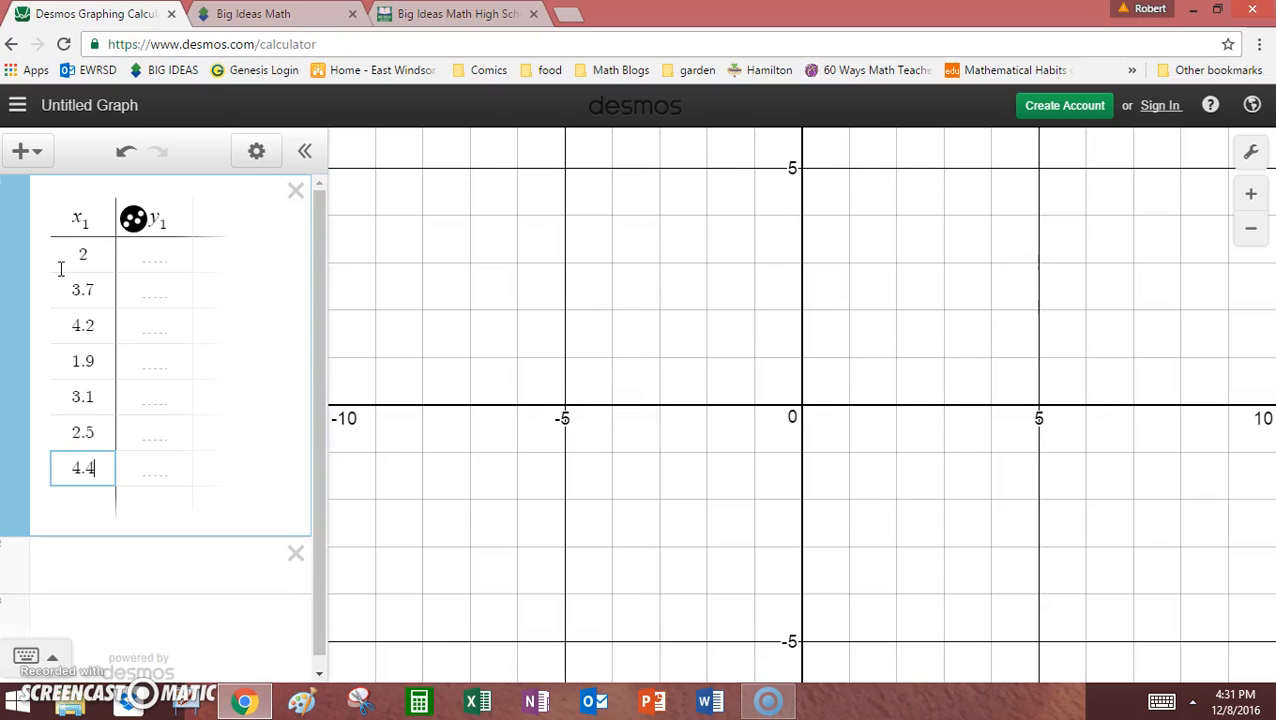
pyautogui.press('Return')
pyautogui.write('3.9')
pyautogui.press('Return')
# Step: Fill the table's y₁ column from the first row down with 60, 83, 84, 58, 72, 62, 85 and 85
pyautogui.press('Right')
pyautogui.press('Up')
pyautogui.press('Up')
pyautogui.press('Up')
pyautogui.press('Up')
pyautogui.press('Up')
pyautogui.press('Up')
pyautogui.press('Up')
pyautogui.press('Up')
pyautogui.press('Up')
pyautogui.press('Down')
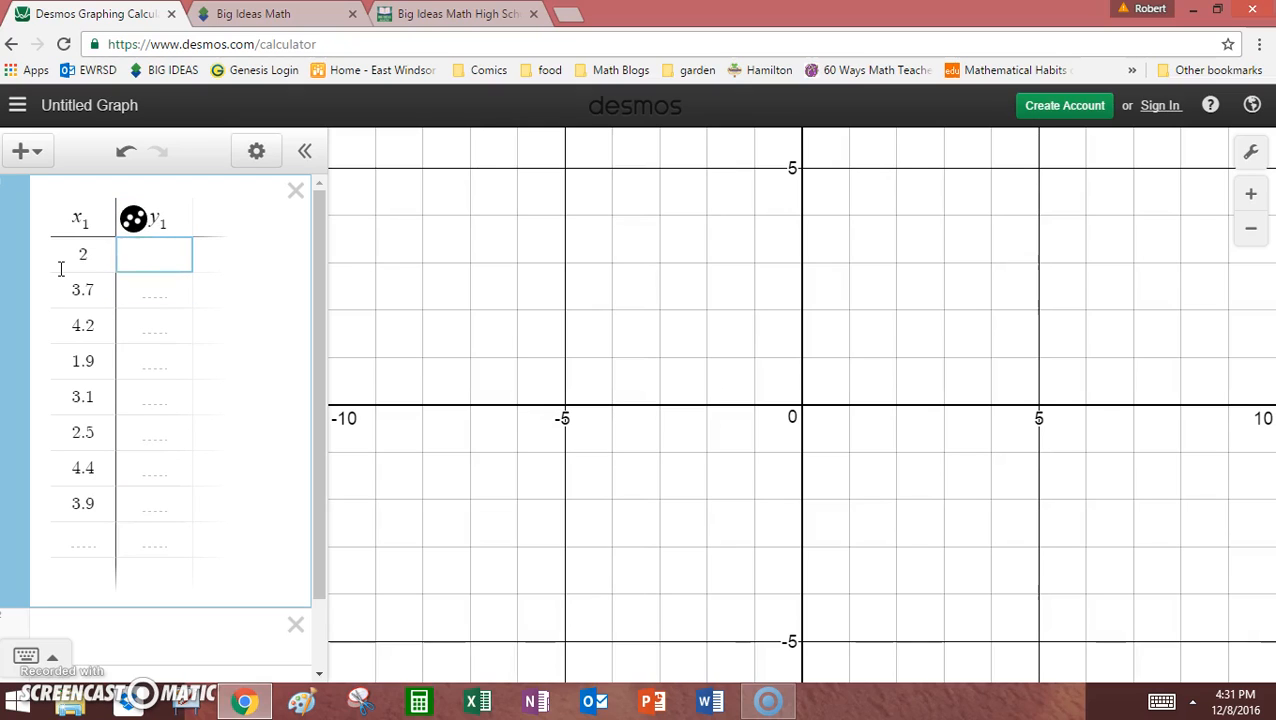
pyautogui.write('60')
pyautogui.press('Return')
pyautogui.write('83')
pyautogui.press('Return')
pyautogui.write('84')
pyautogui.press('Return')
pyautogui.write('58')
pyautogui.press('Return')
pyautogui.write('72')
pyautogui.press('Return')
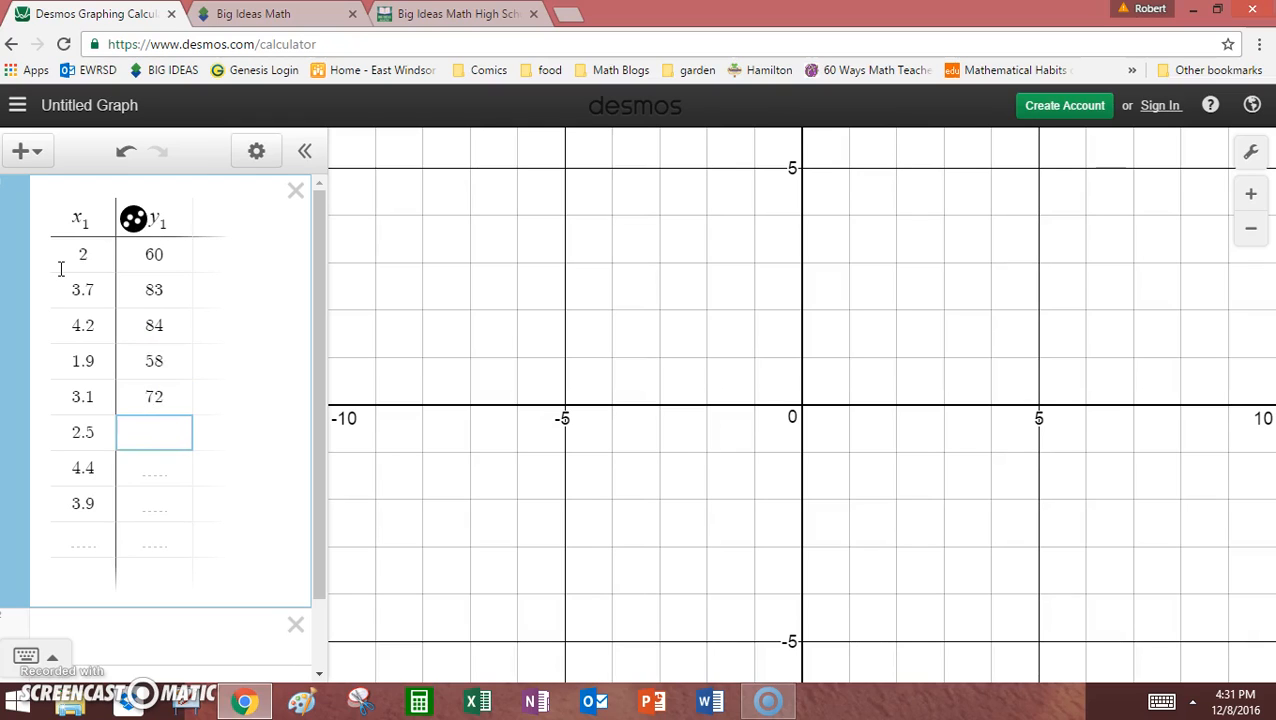
pyautogui.write('62')
pyautogui.press('Return')
pyautogui.write('85')
pyautogui.press('Return')
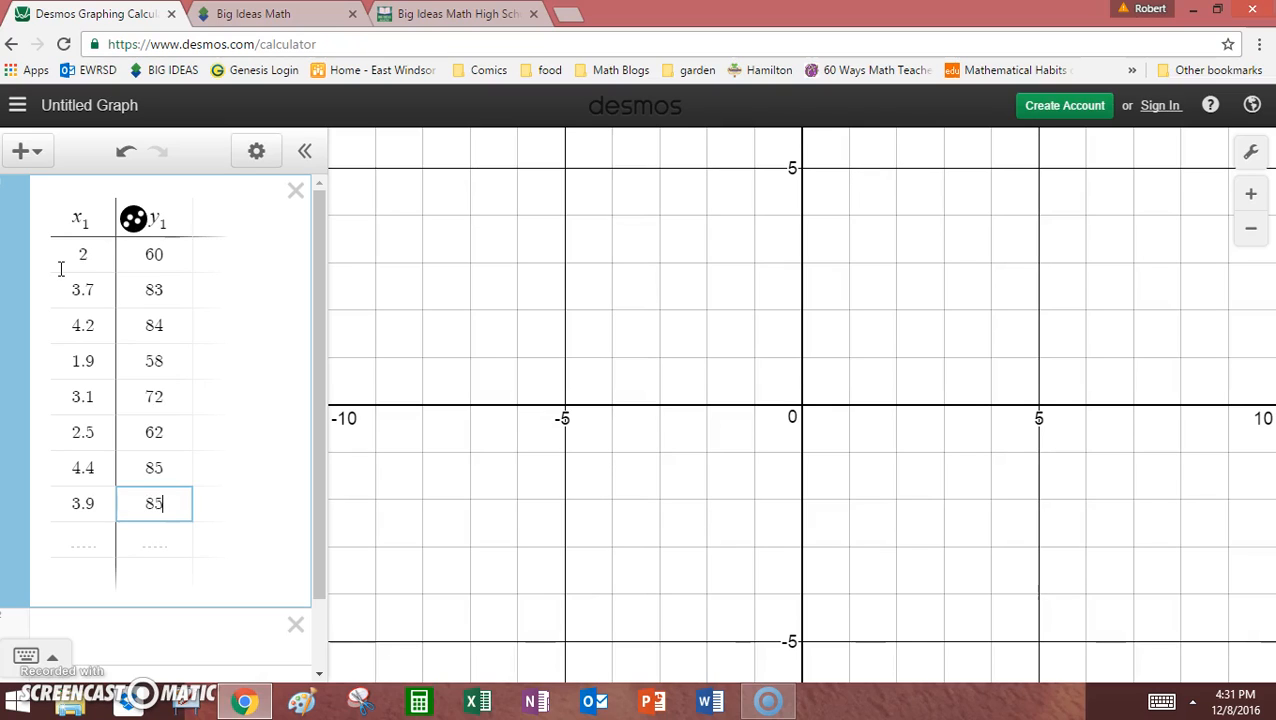
pyautogui.write('85')
pyautogui.press('Return')
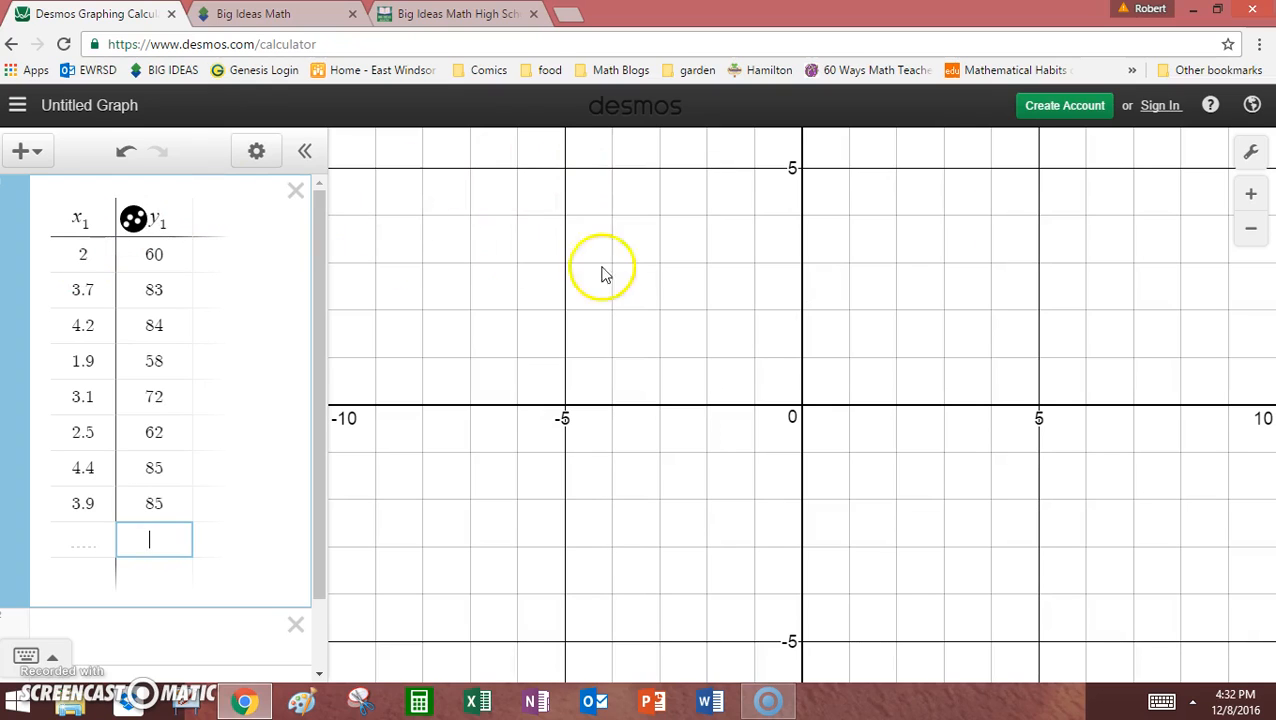
# Step: Set the graph's x-axis range from −1 to 8
pyautogui.click(1252, 155)
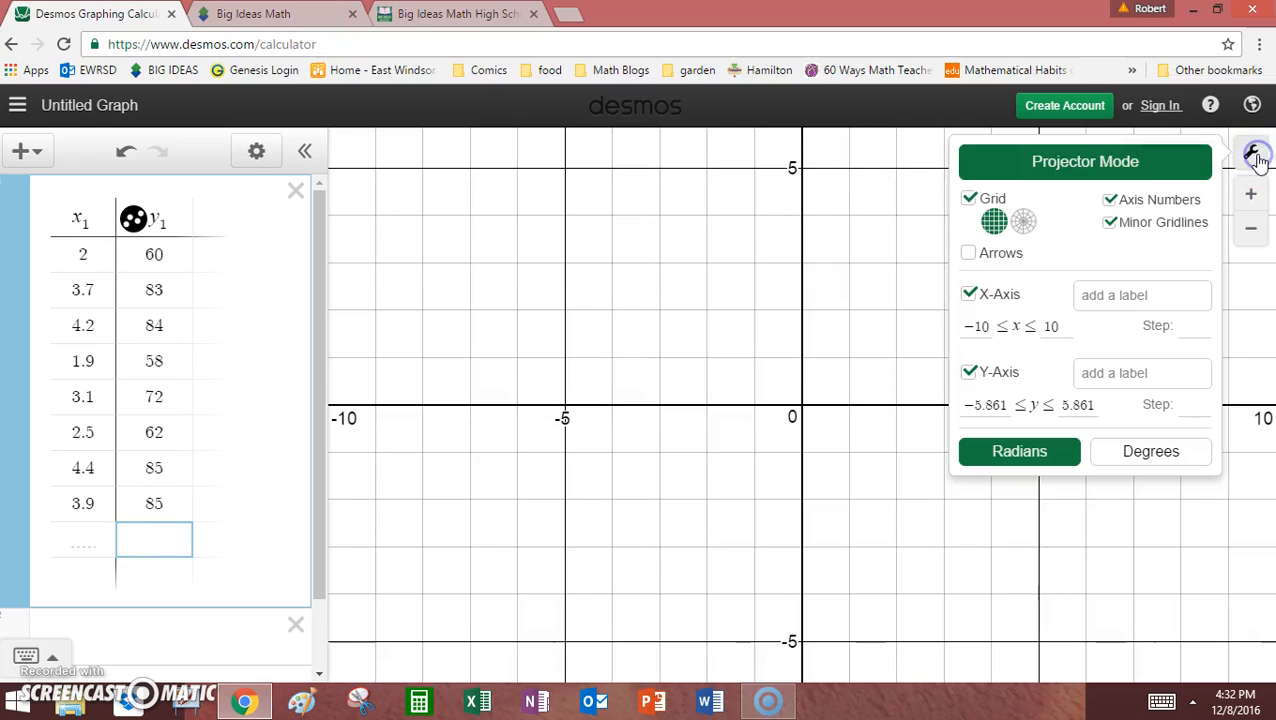
pyautogui.click(984, 325)
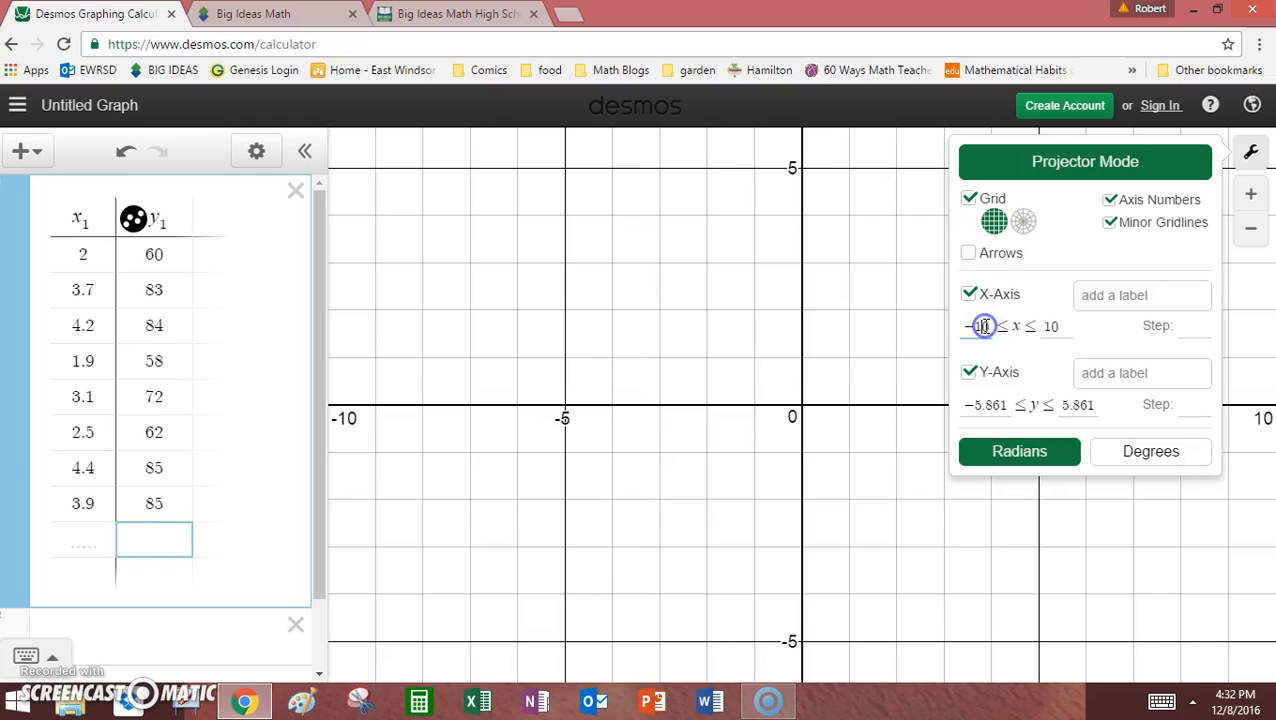
pyautogui.moveTo(977, 328); pyautogui.dragTo(984, 329)
pyautogui.press('BackSpace')
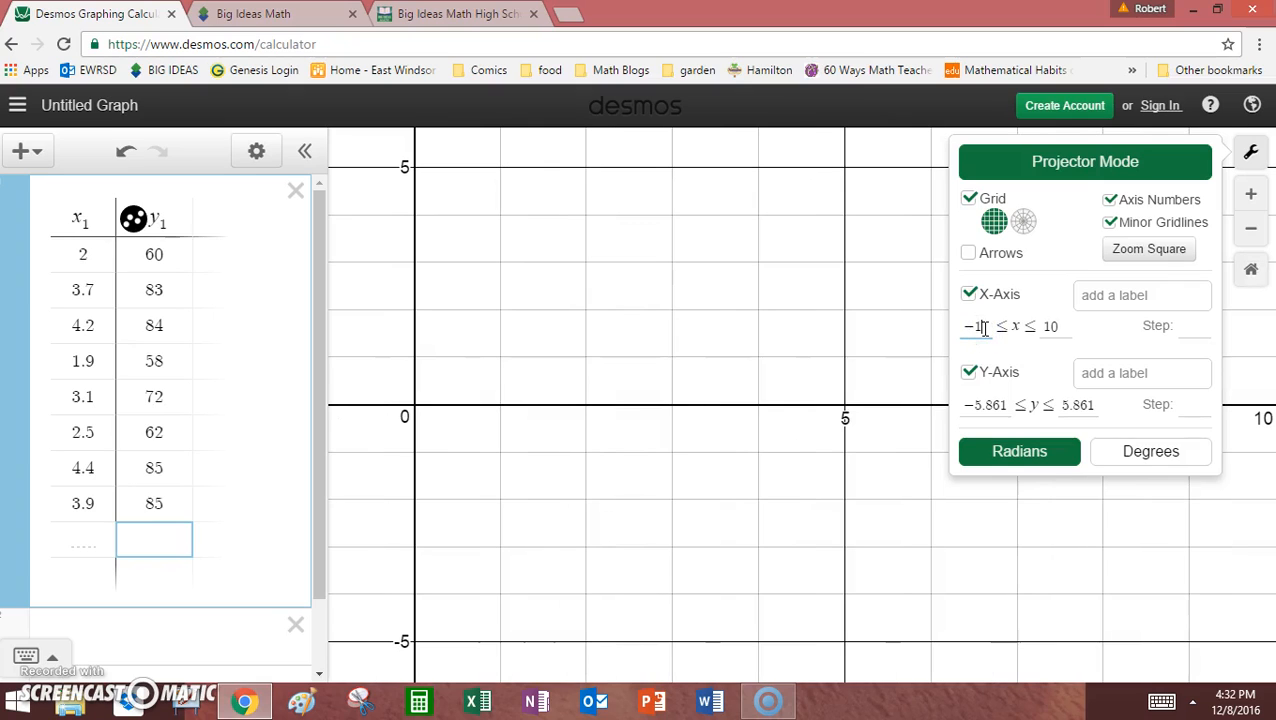
pyautogui.click(1041, 327)
pyautogui.click(1060, 329)
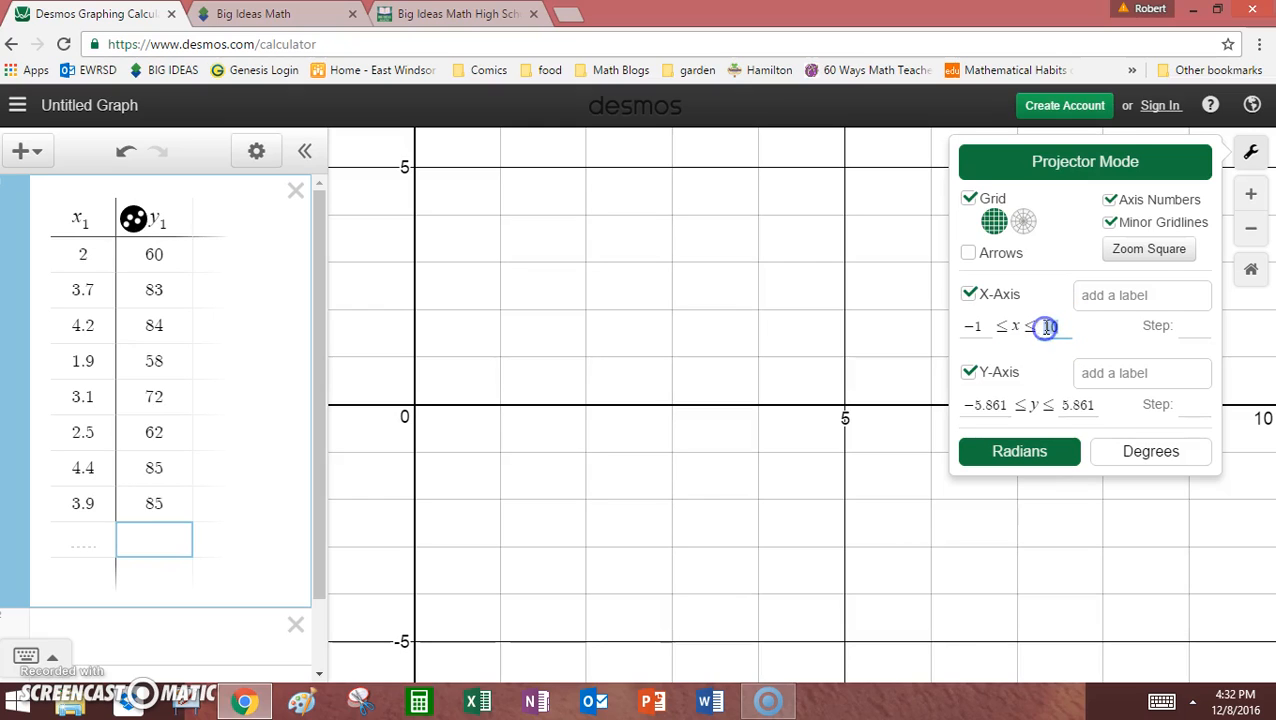
pyautogui.write('8')
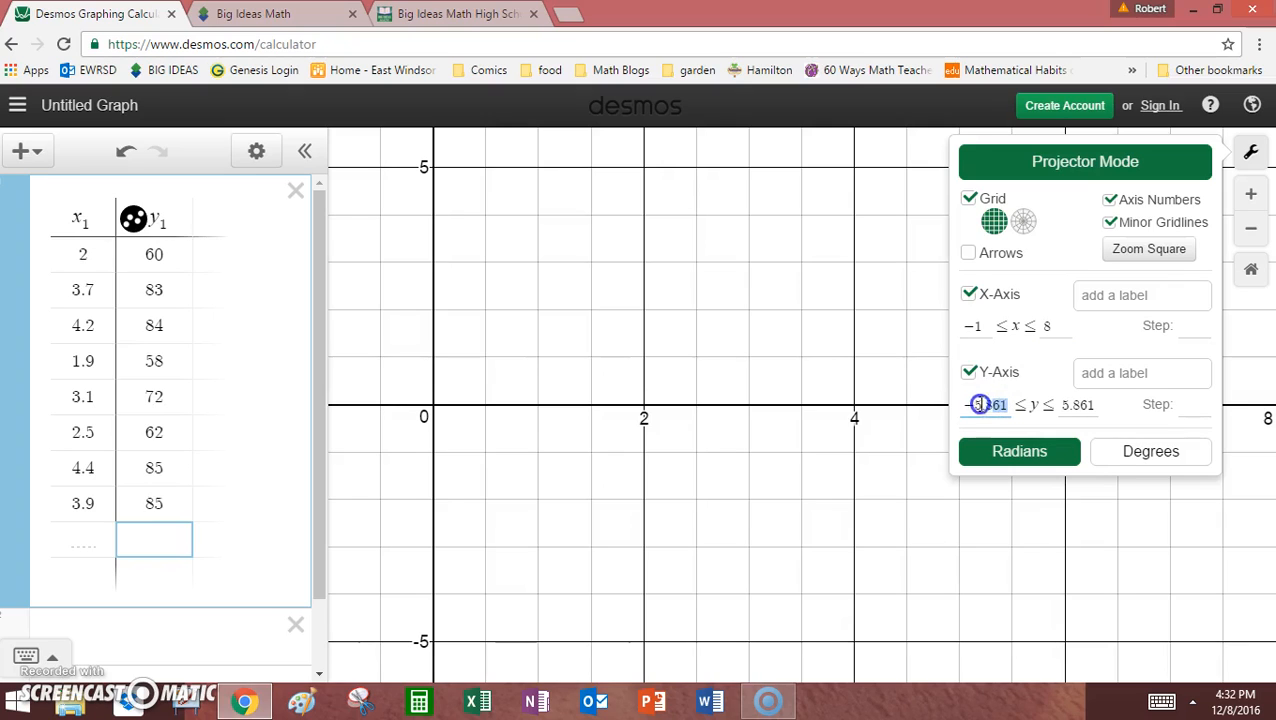
# Step: Set the graph's y-axis range from 50 to 100 and close the graph settings
pyautogui.write('50')
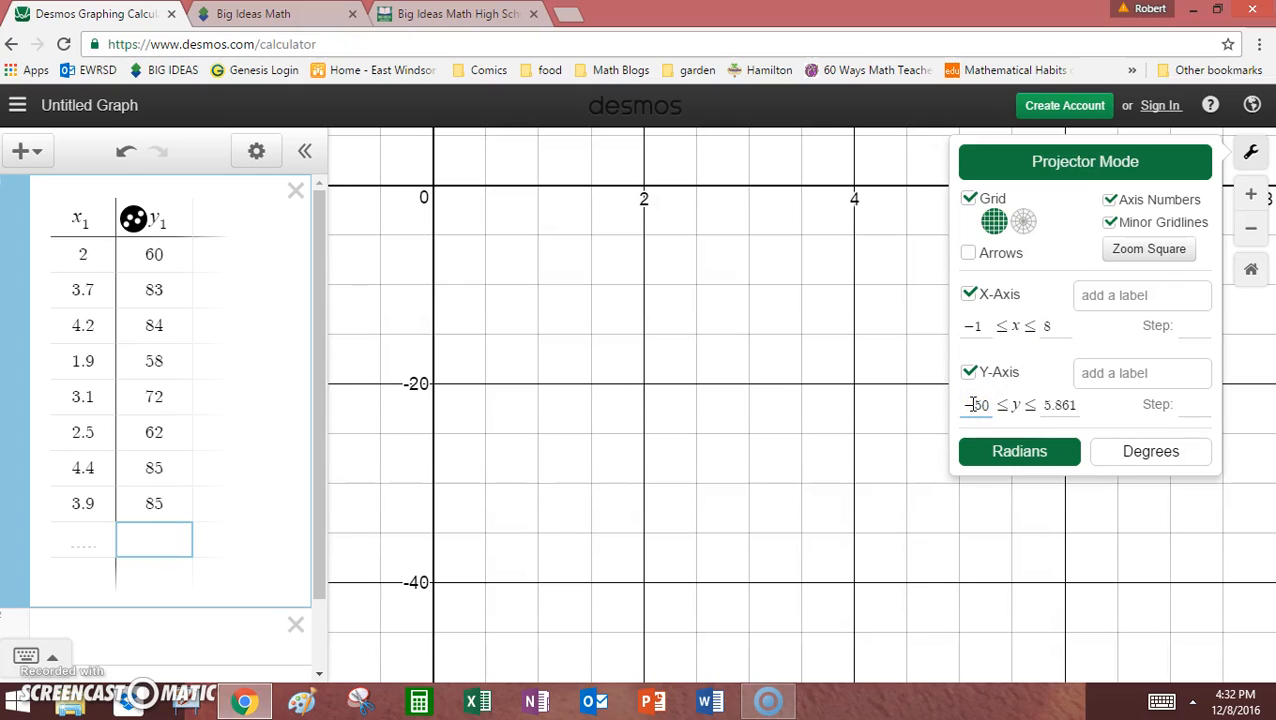
pyautogui.press('BackSpace')
pyautogui.click(1055, 404)
pyautogui.moveTo(1080, 404); pyautogui.dragTo(1046, 407)
pyautogui.write('100')
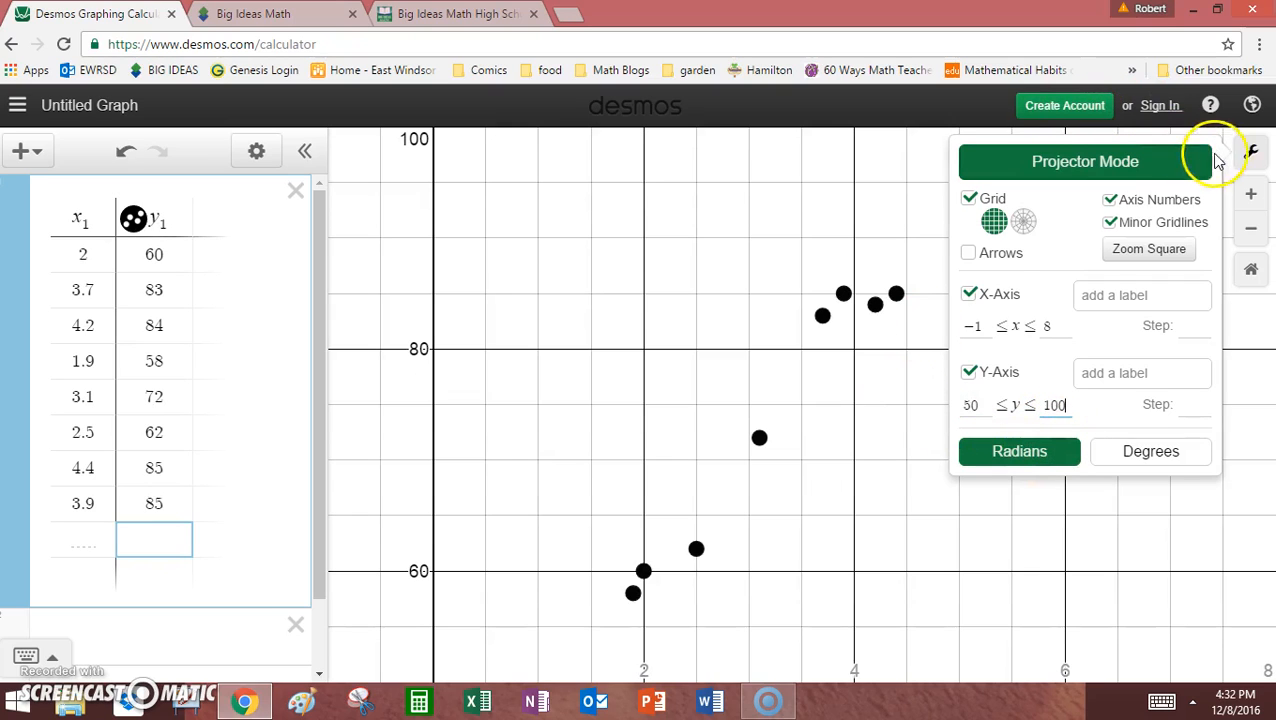
pyautogui.click(1250, 153)
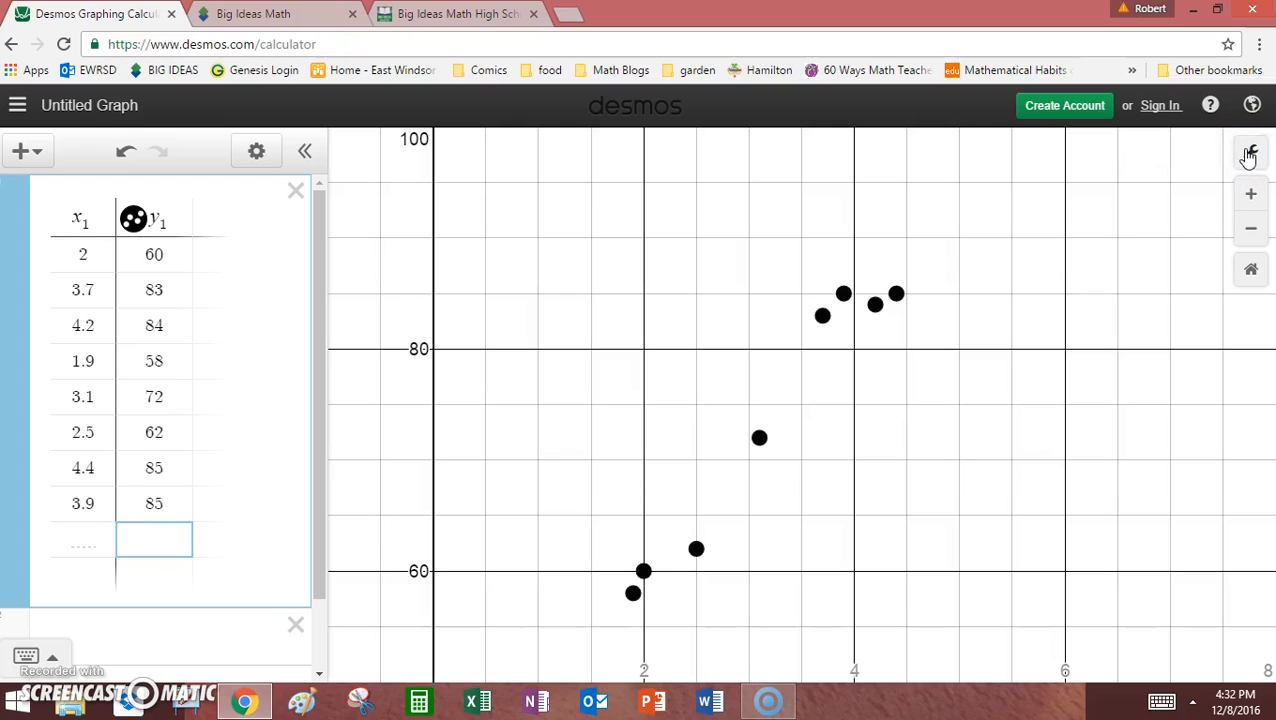
# Step: Enter the linear regression y₁ ~ mx₁ + b in the empty expression below the table
pyautogui.moveTo(322, 328); pyautogui.dragTo(322, 464)
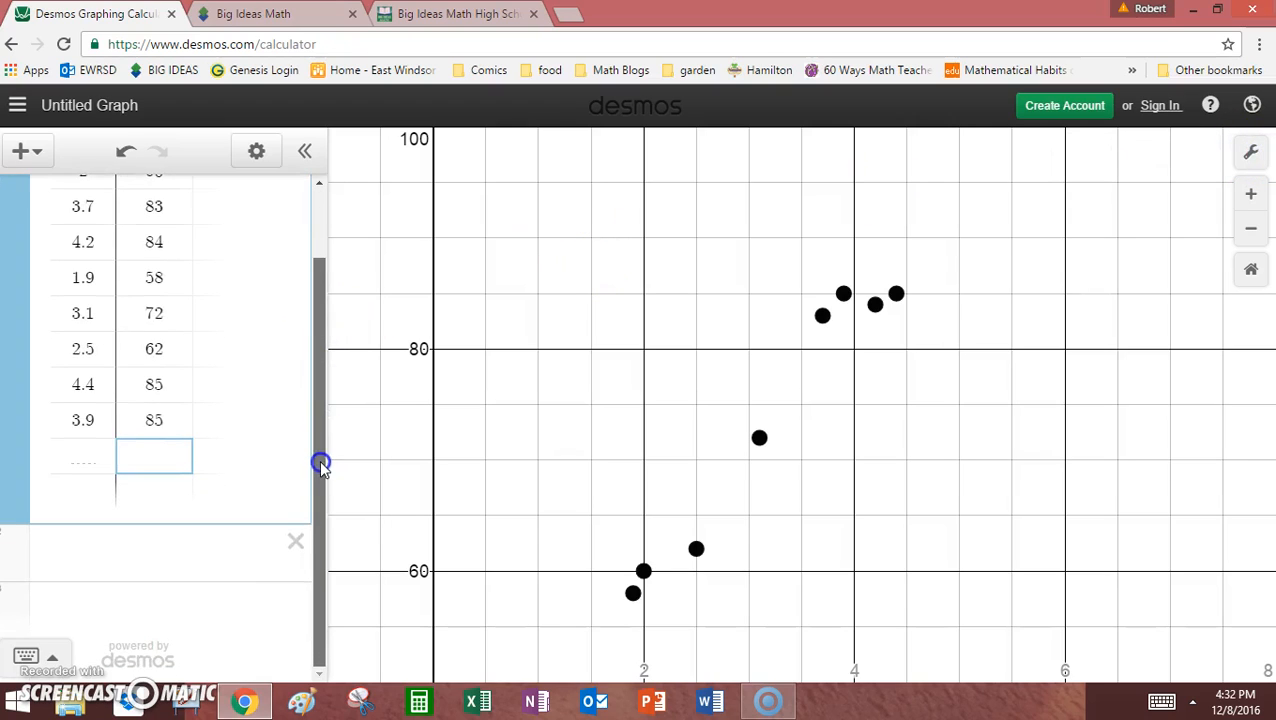
pyautogui.click(179, 551)
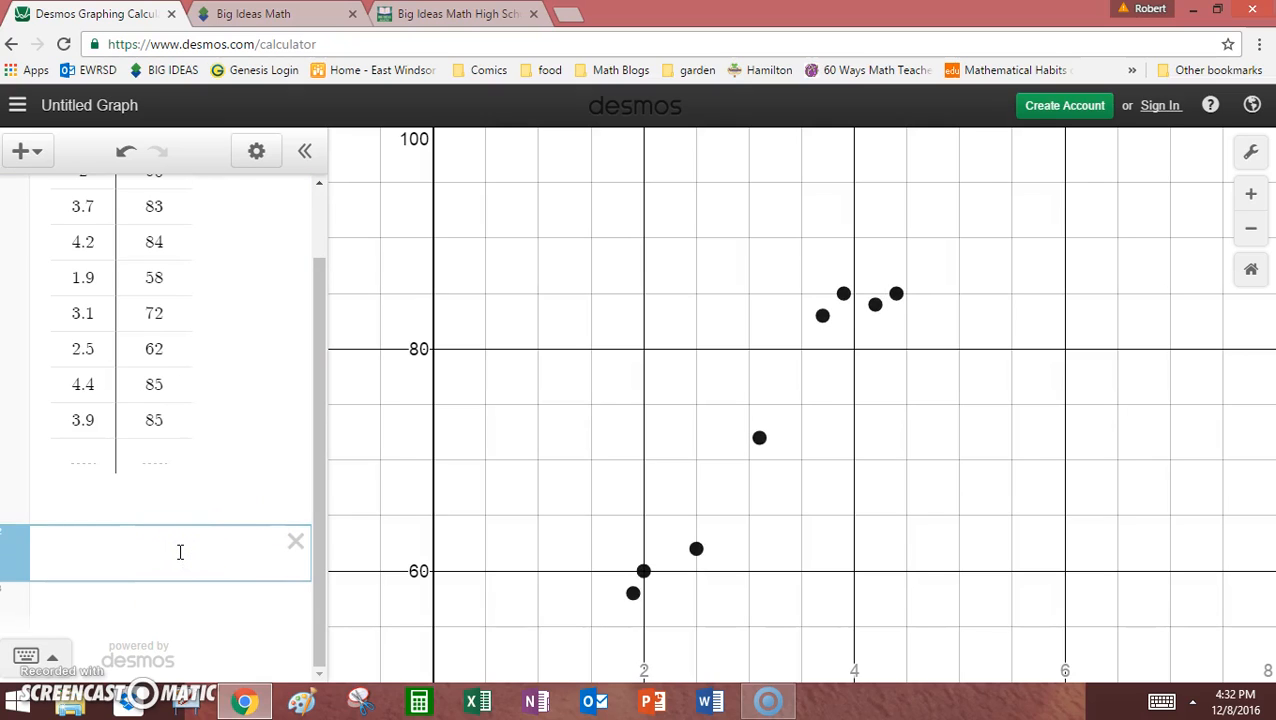
pyautogui.write('y_1 ')
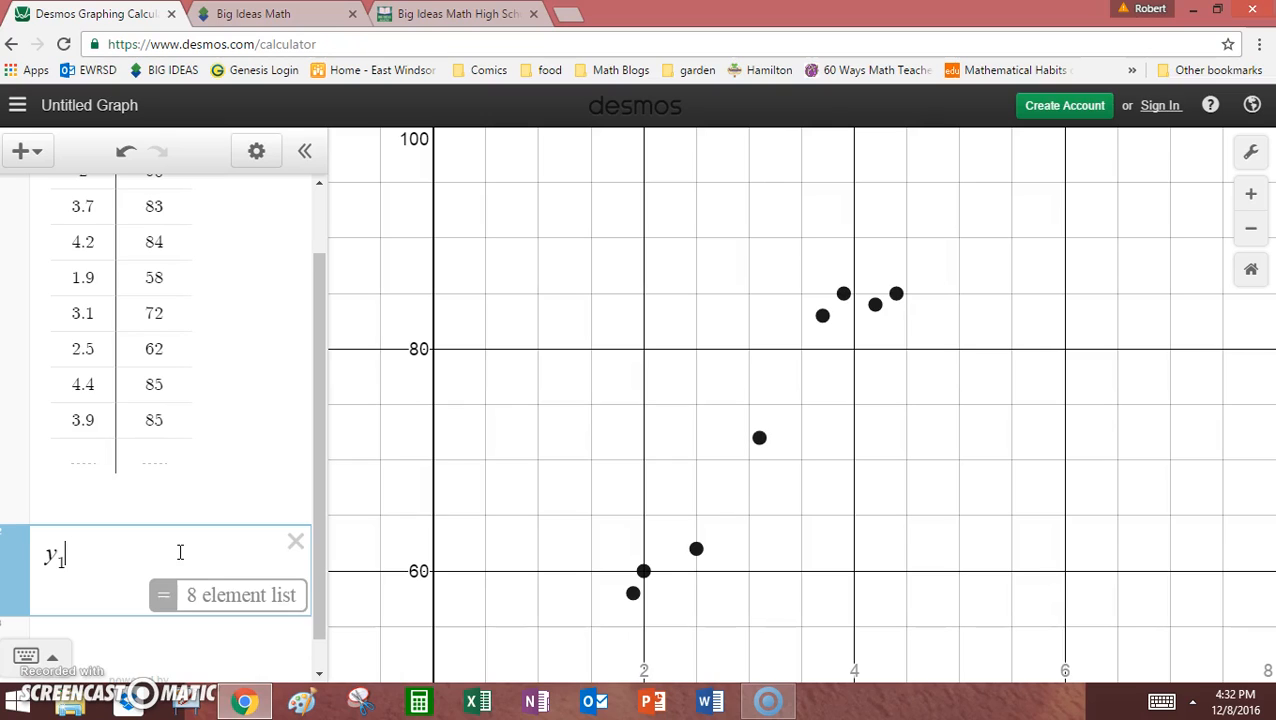
pyautogui.write('~ ')
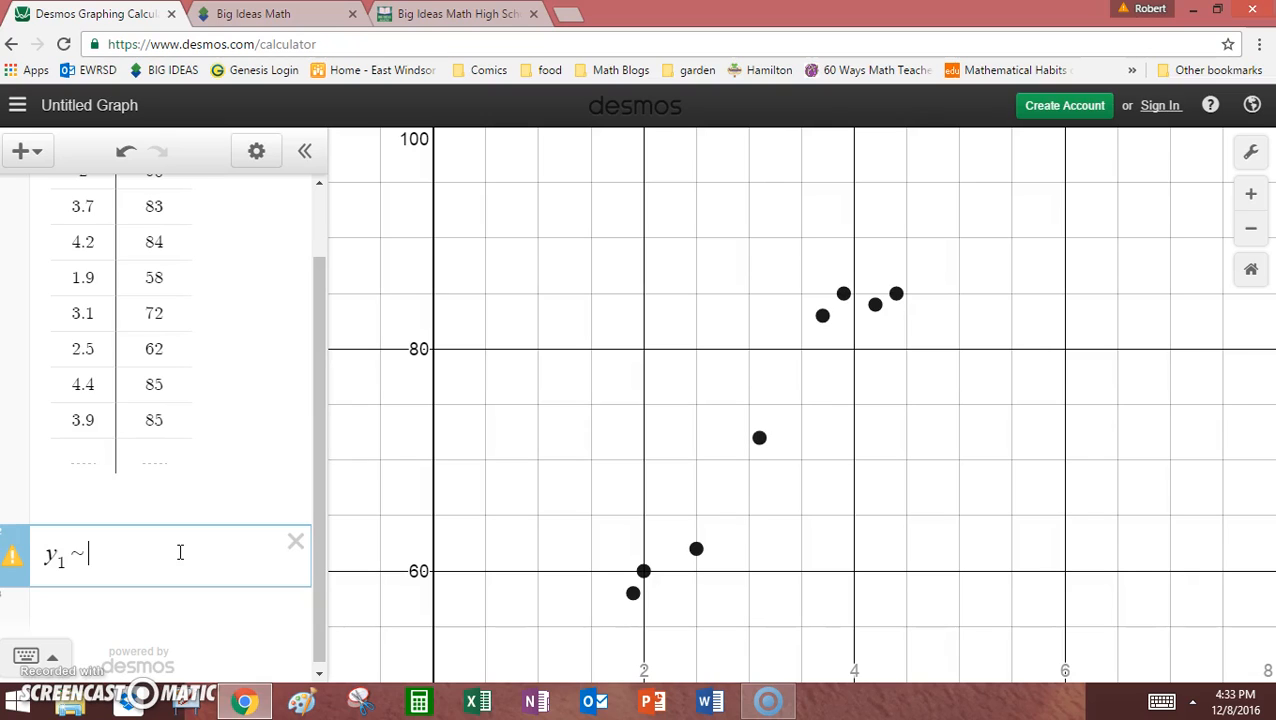
pyautogui.write('mx_1 ')
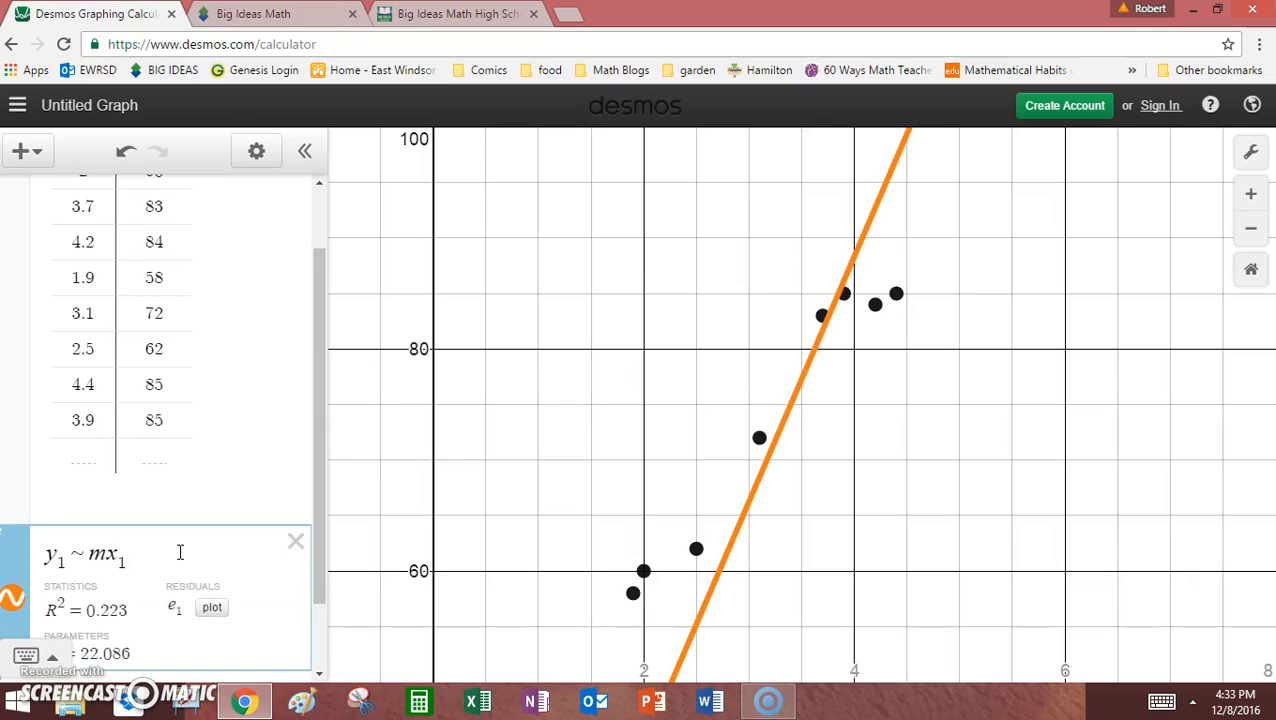
pyautogui.write('+ b')
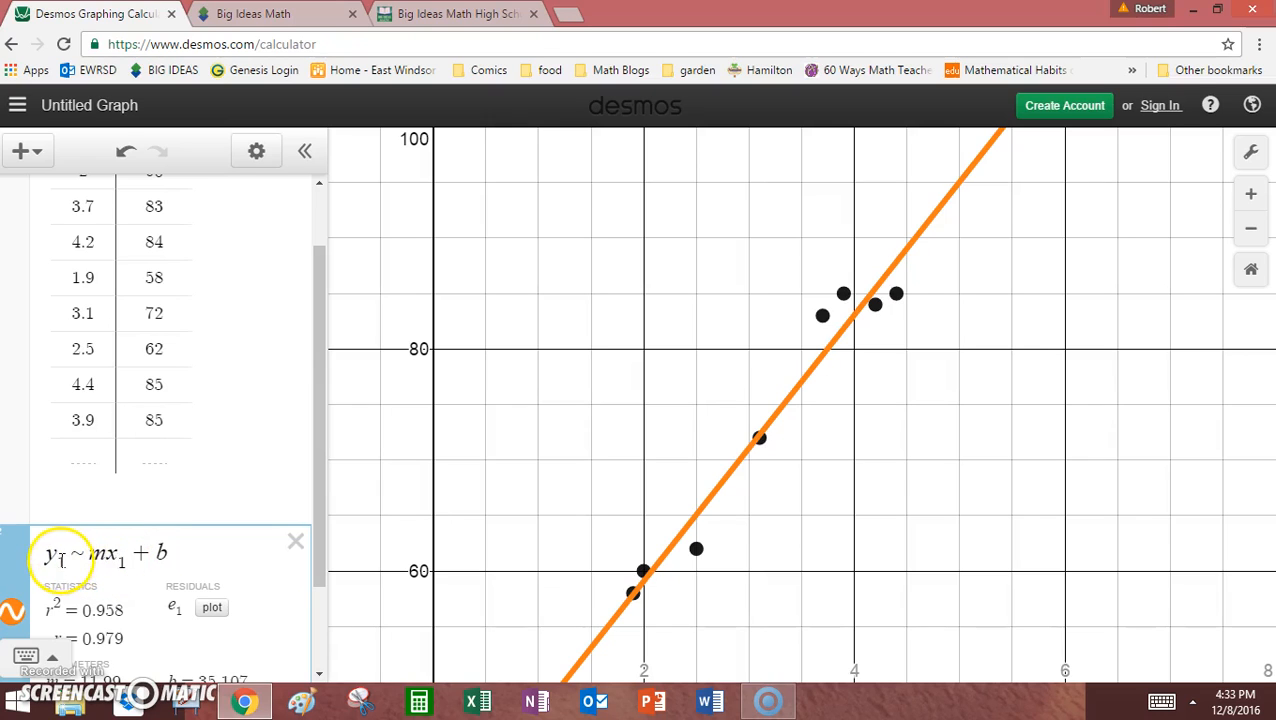
# Step: Plot the regression's residuals and show the full values of the e₁ column in the data table
pyautogui.moveTo(322, 336); pyautogui.dragTo(333, 456)
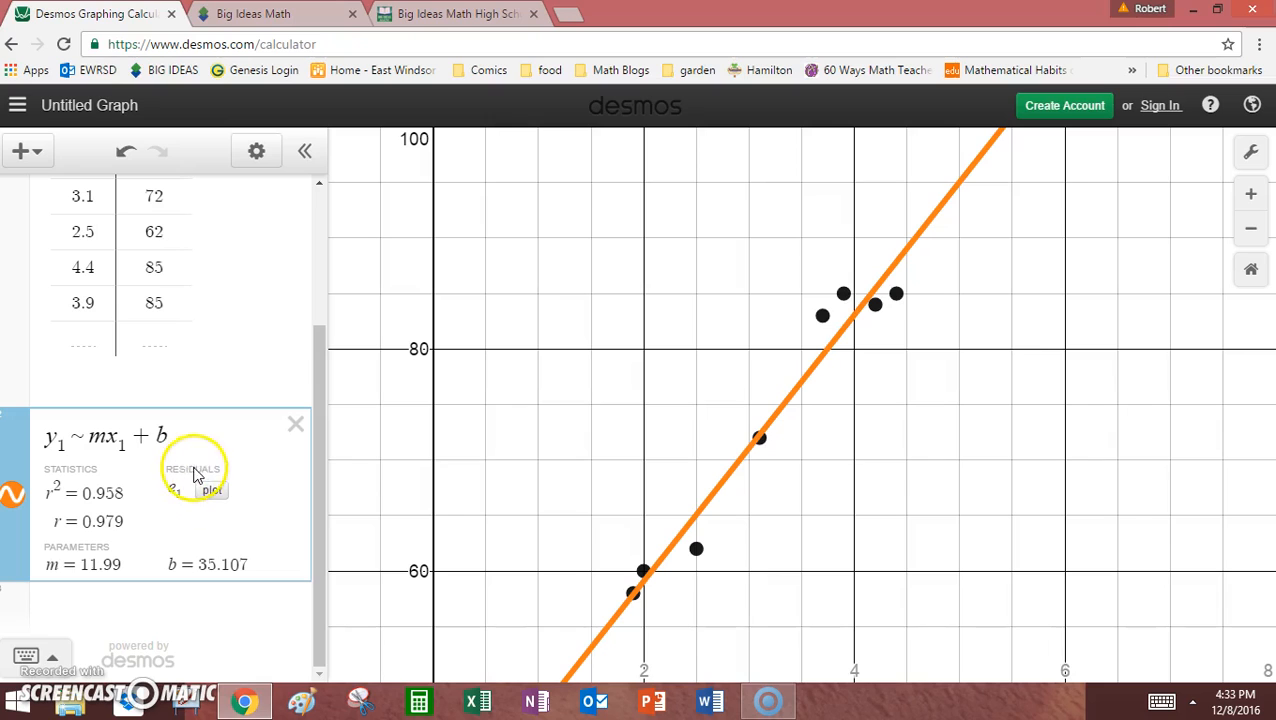
pyautogui.click(212, 490)
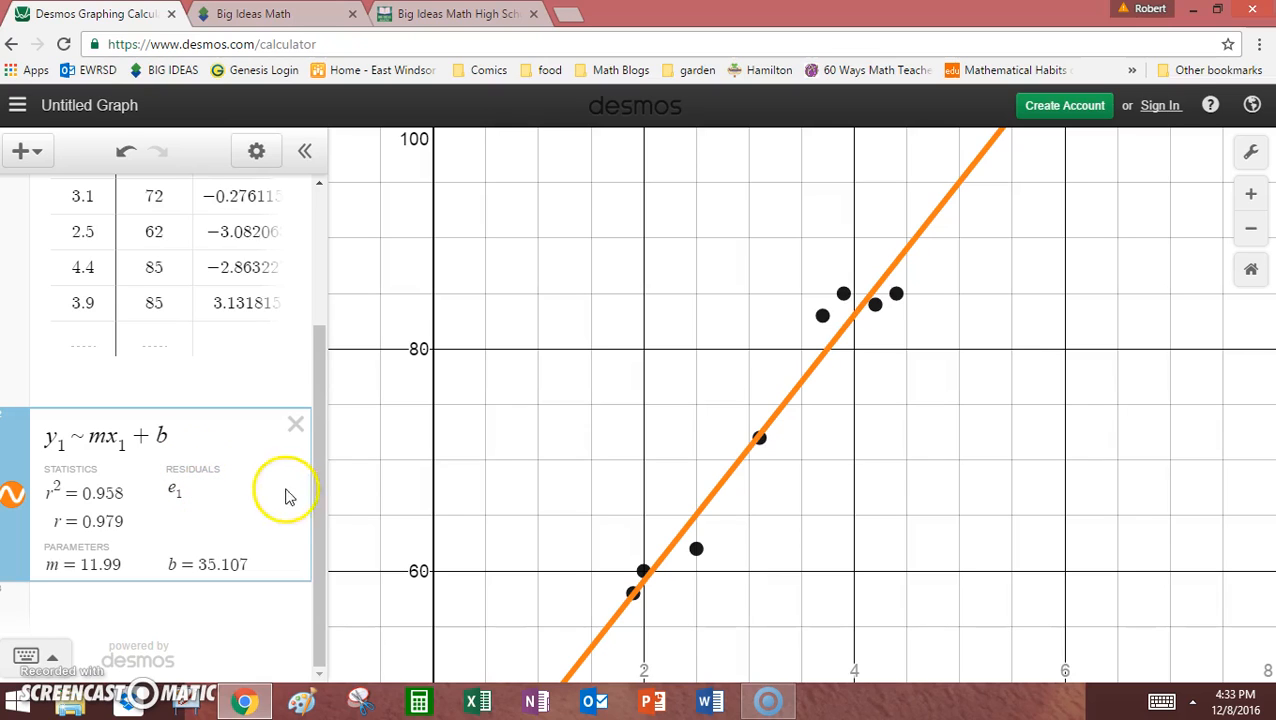
pyautogui.moveTo(322, 507); pyautogui.dragTo(313, 328)
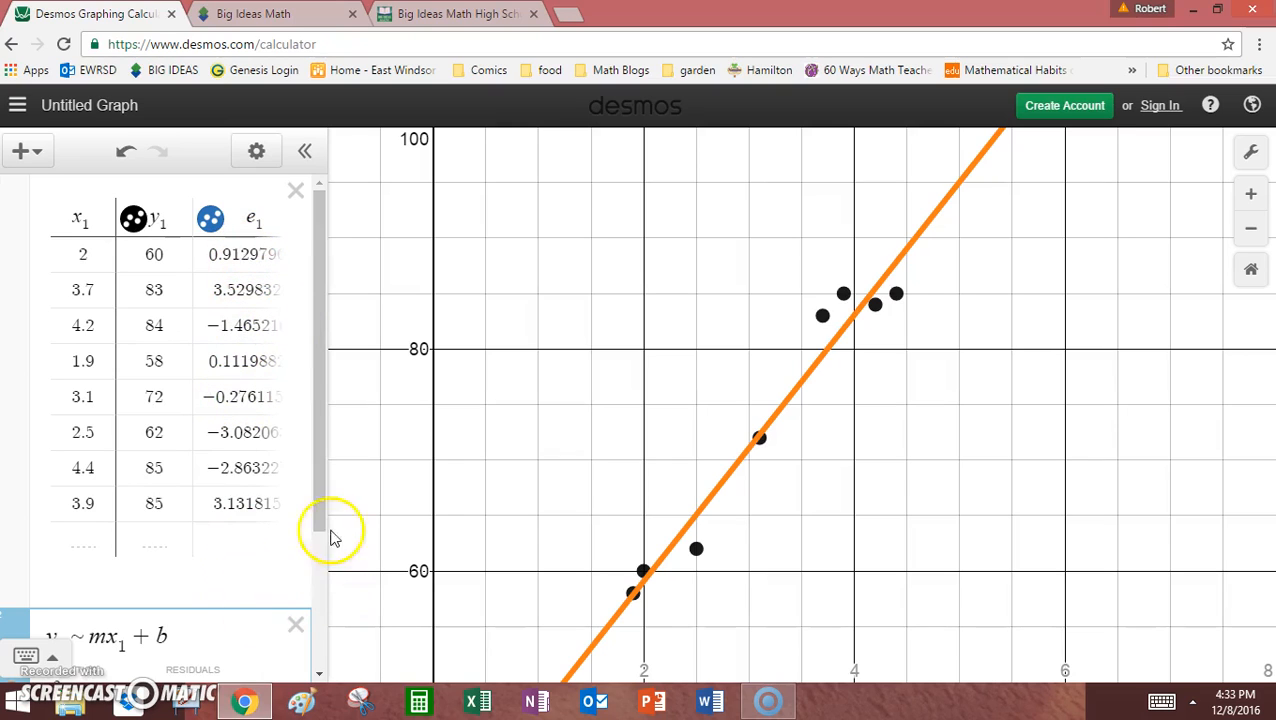
pyautogui.click(260, 249)
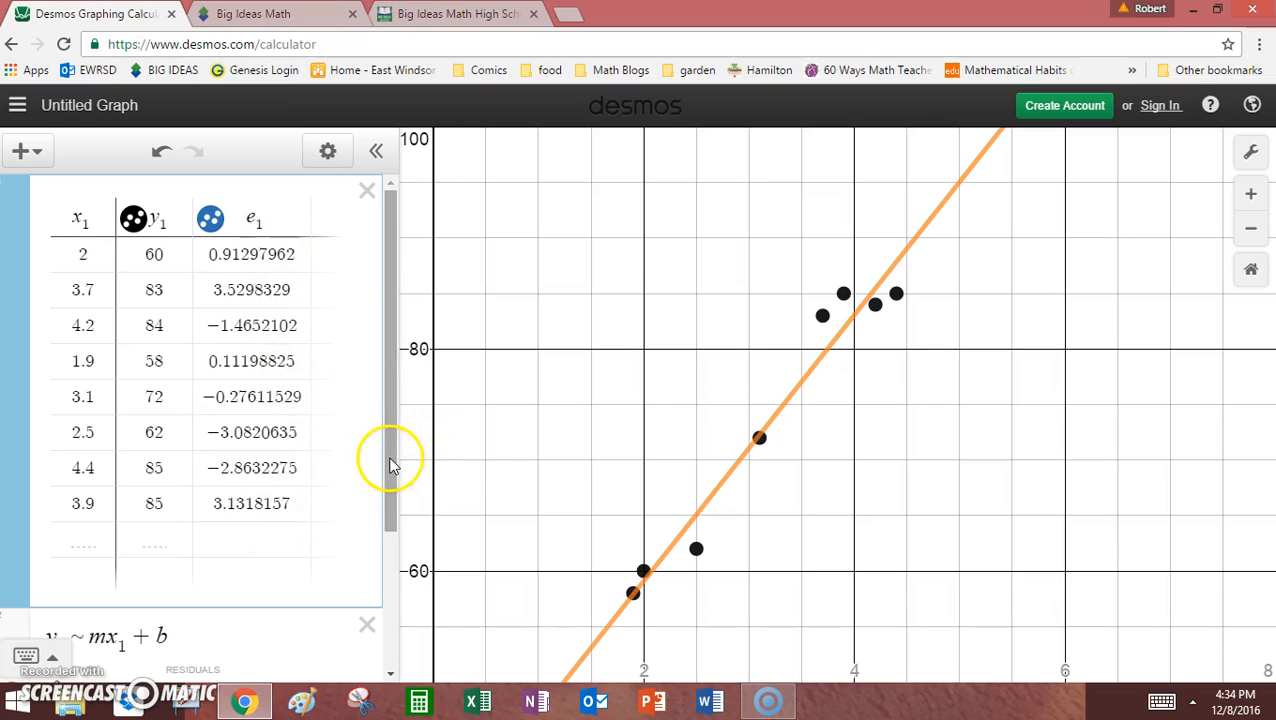
pyautogui.moveTo(388, 456); pyautogui.dragTo(396, 406)
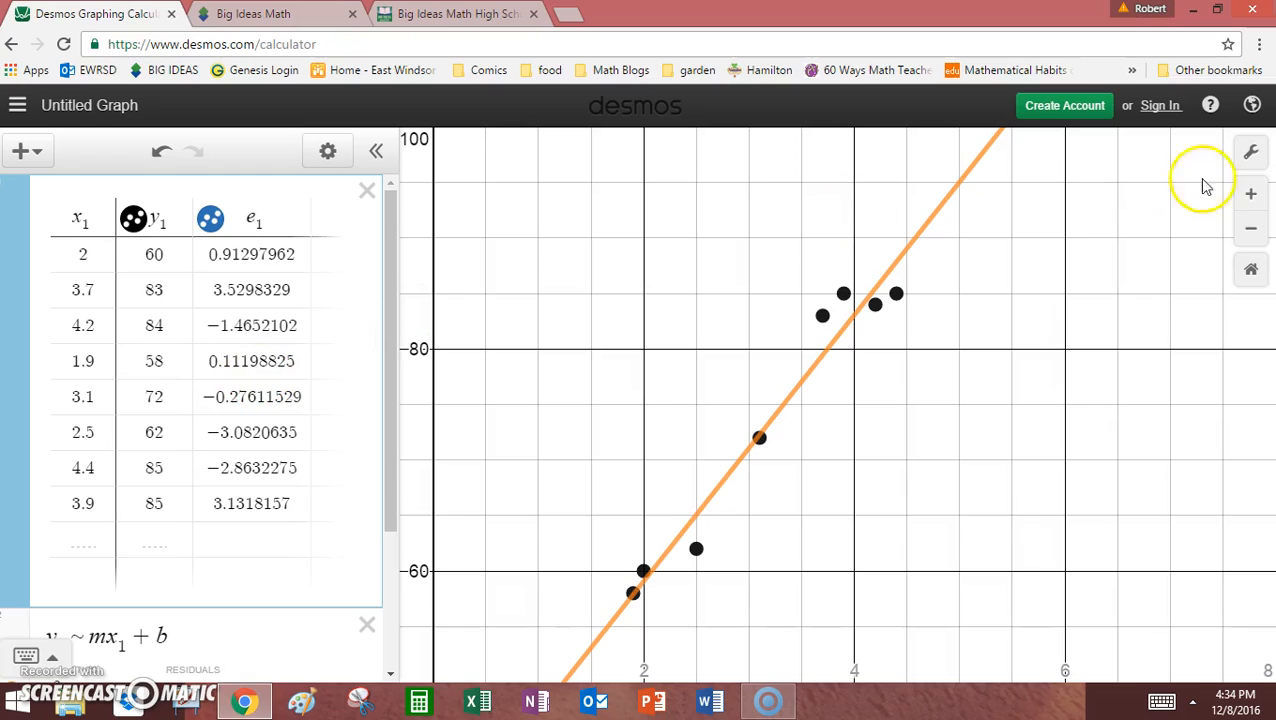
# Step: Set the lower limit of the graph's y-axis to −5
pyautogui.click(1250, 152)
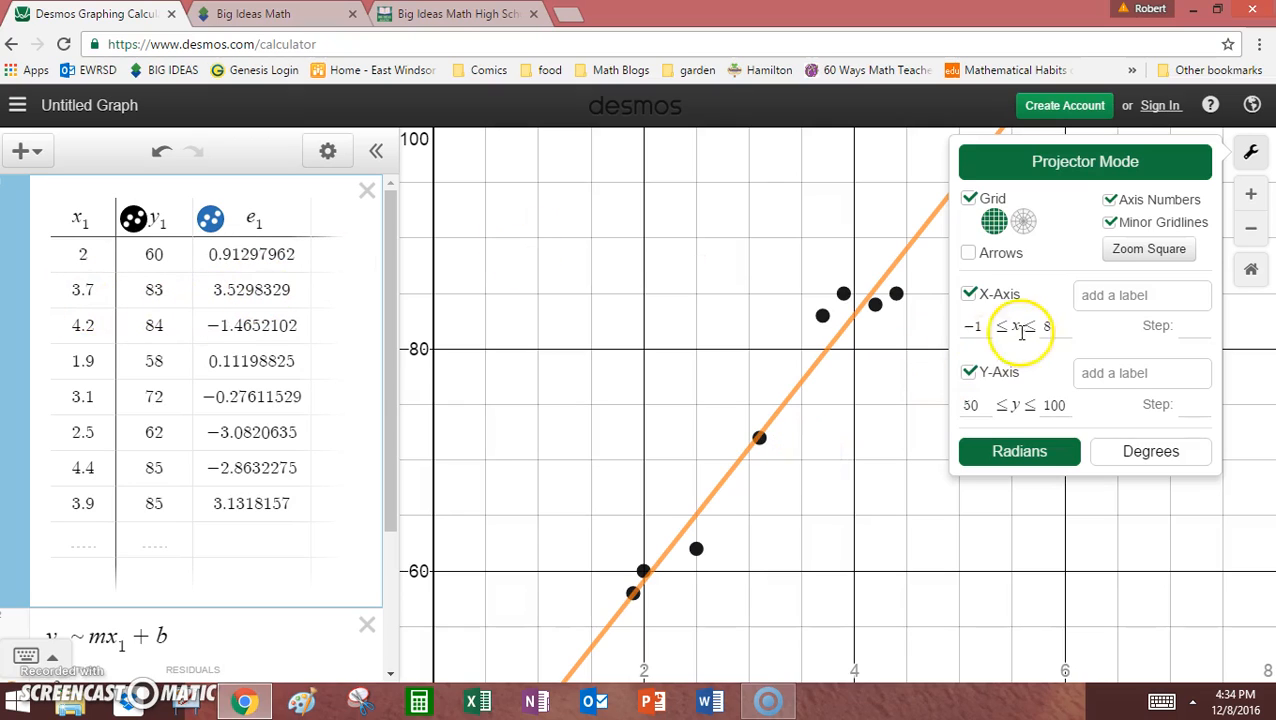
pyautogui.click(983, 405)
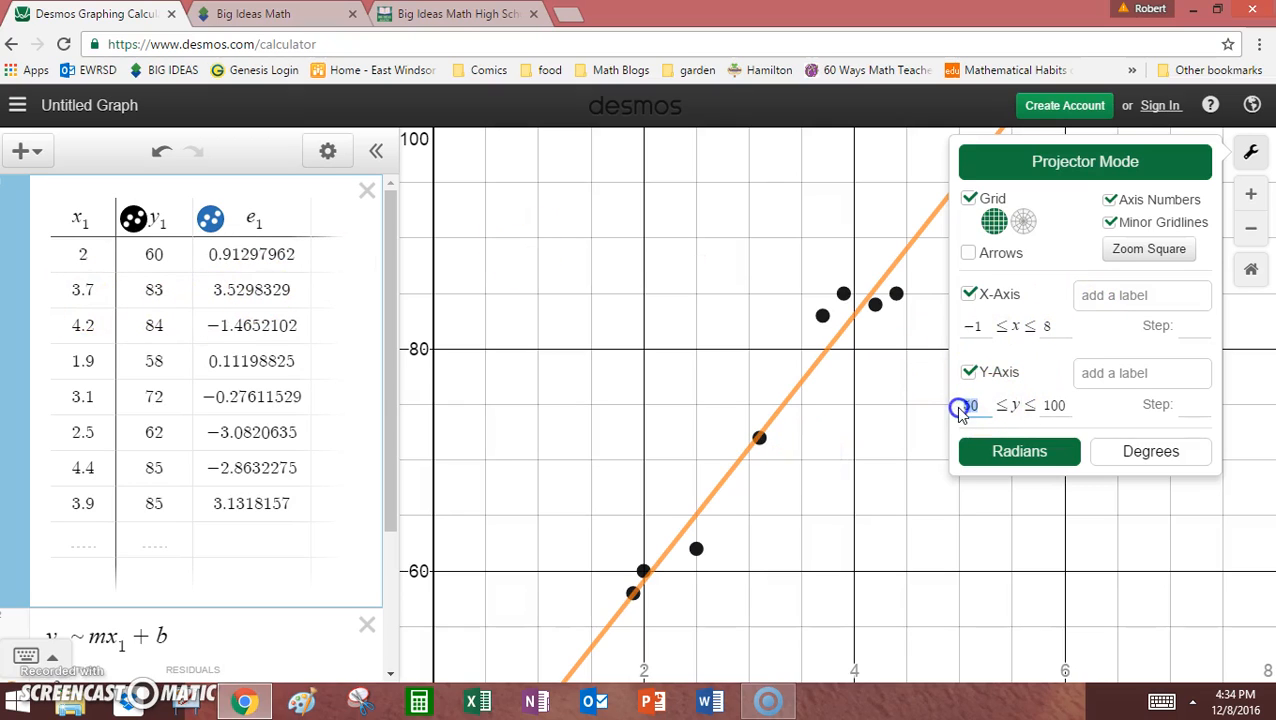
pyautogui.write('5')
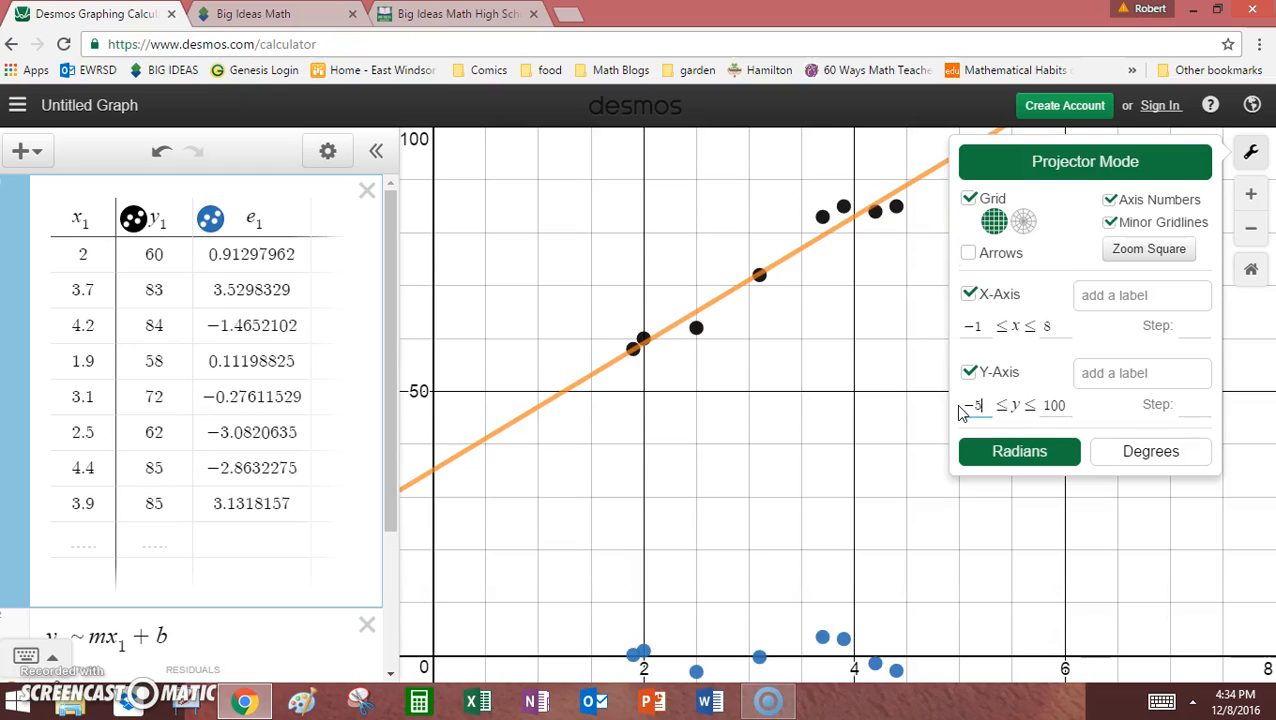
# Step: Set the upper limit of the graph's y-axis to 5 and close the graph settings
pyautogui.click(1060, 405)
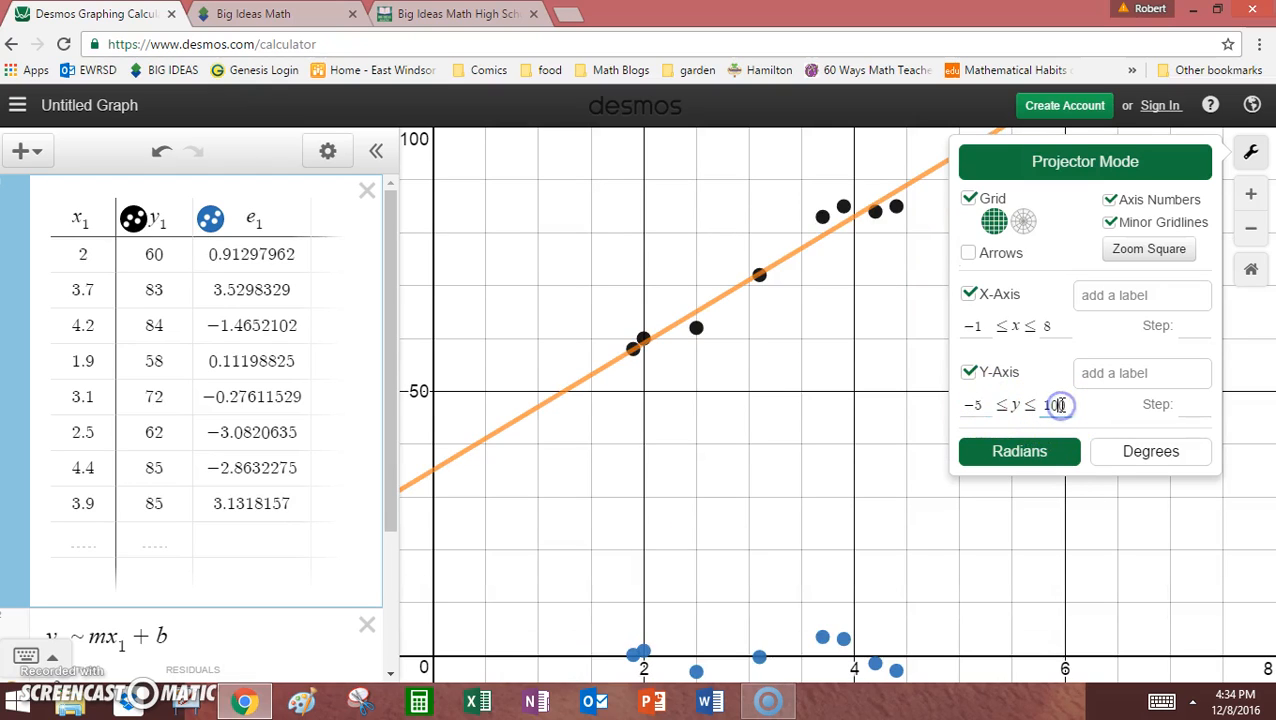
pyautogui.press('BackSpace')
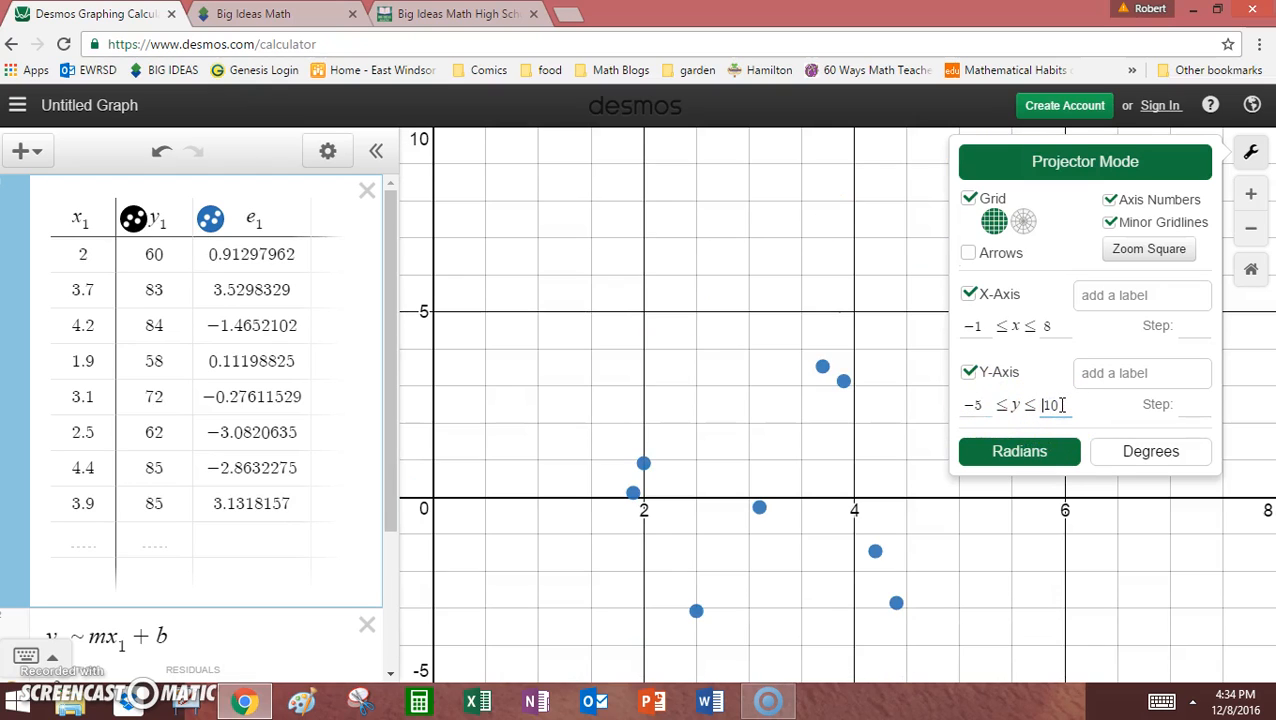
pyautogui.press('Delete')
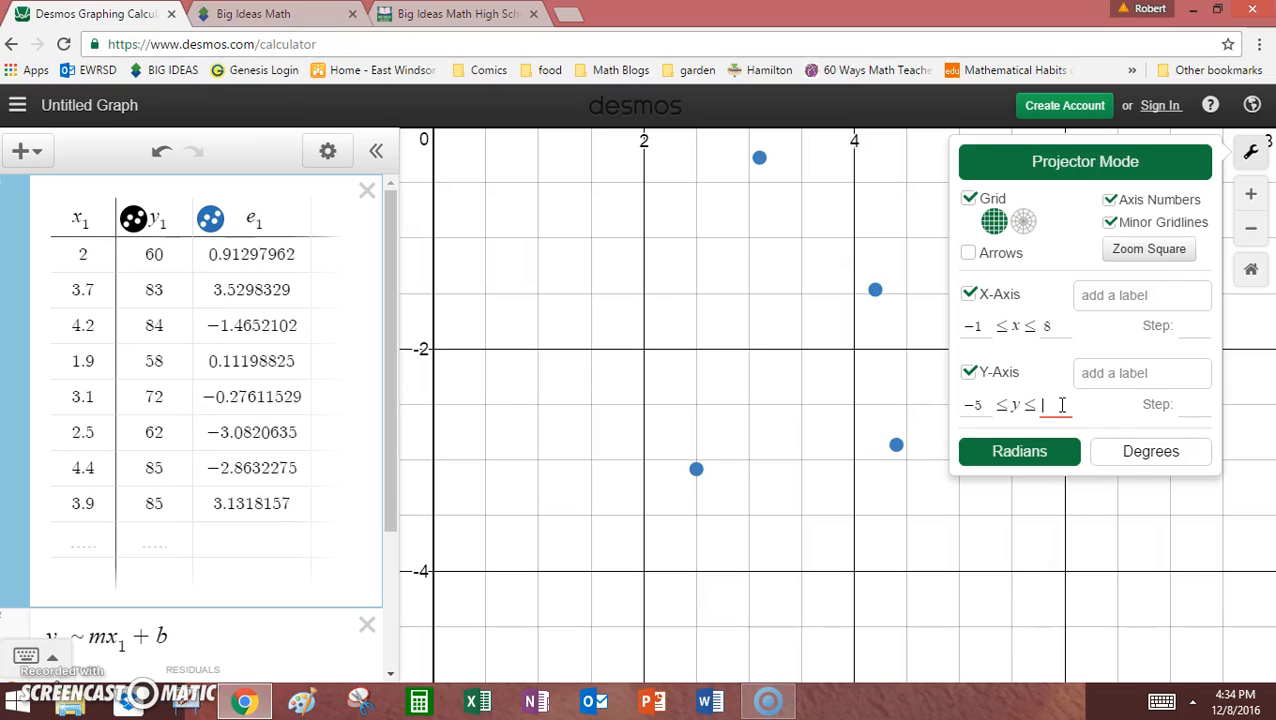
pyautogui.write('5')
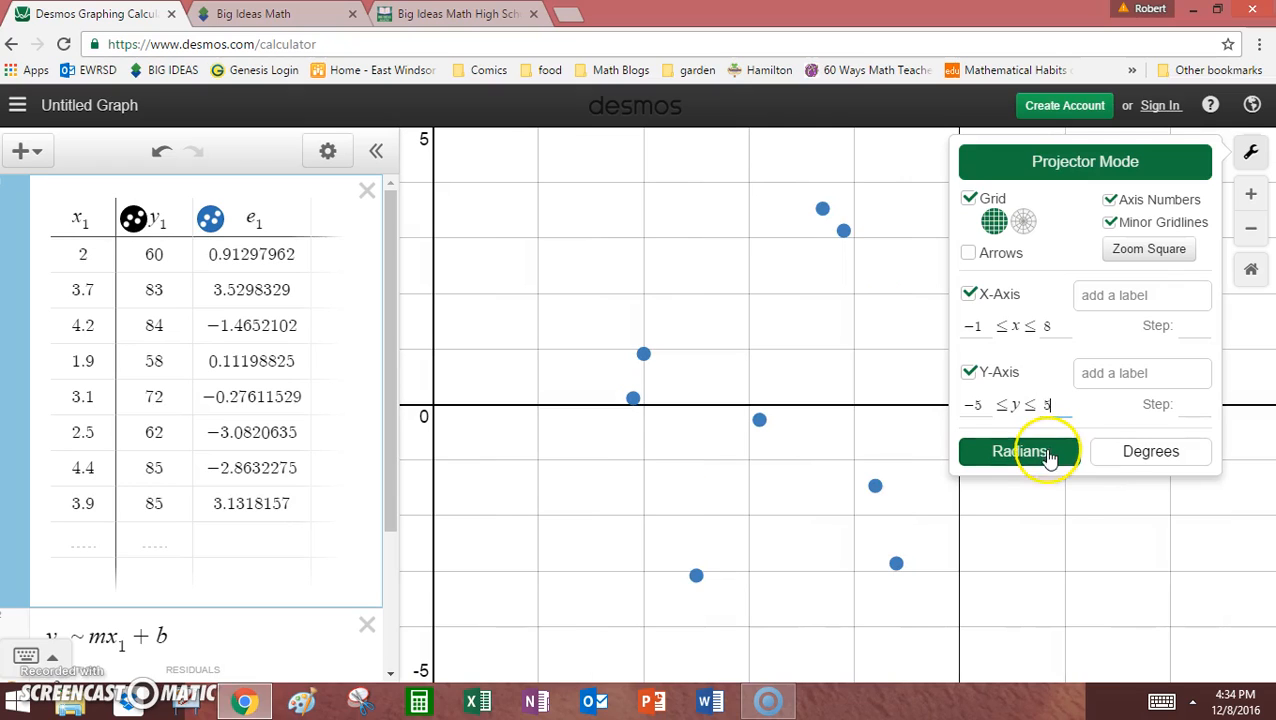
pyautogui.click(1240, 158)
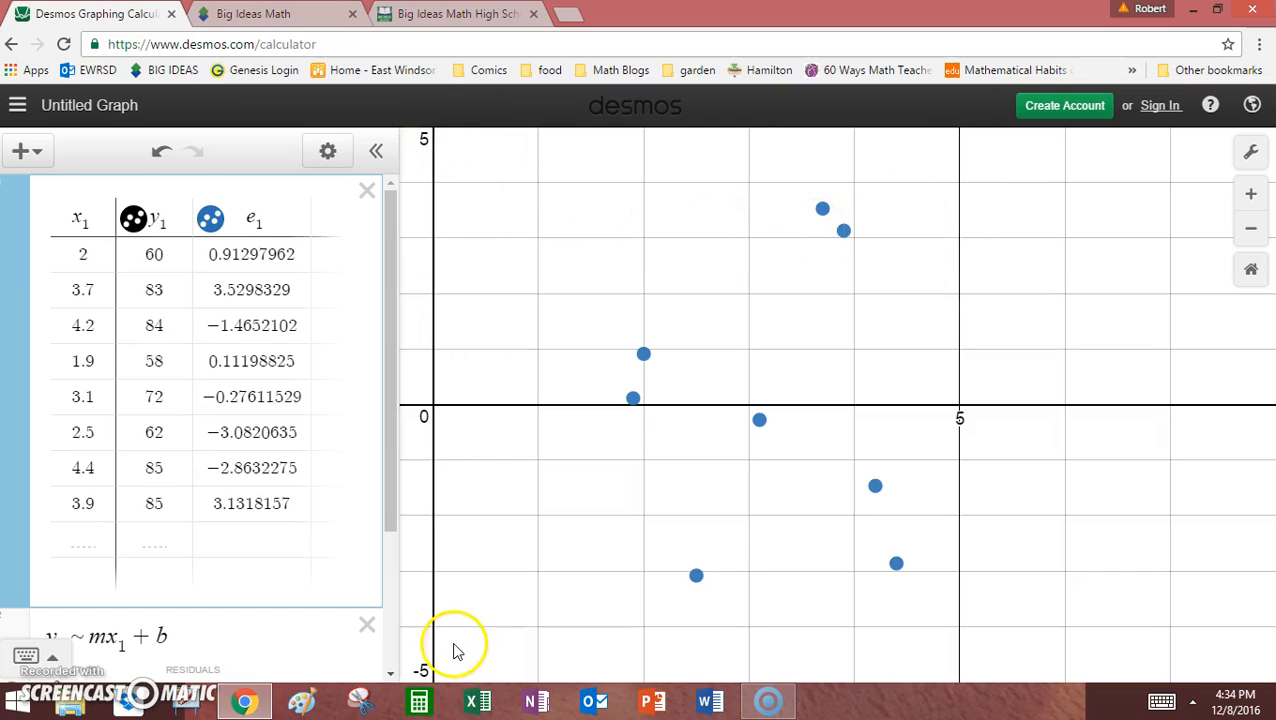
# Step: Inspect the coordinates of the highest and lowest residual points, and check the regression's statistics and parameters below the table
pyautogui.click(822, 210)
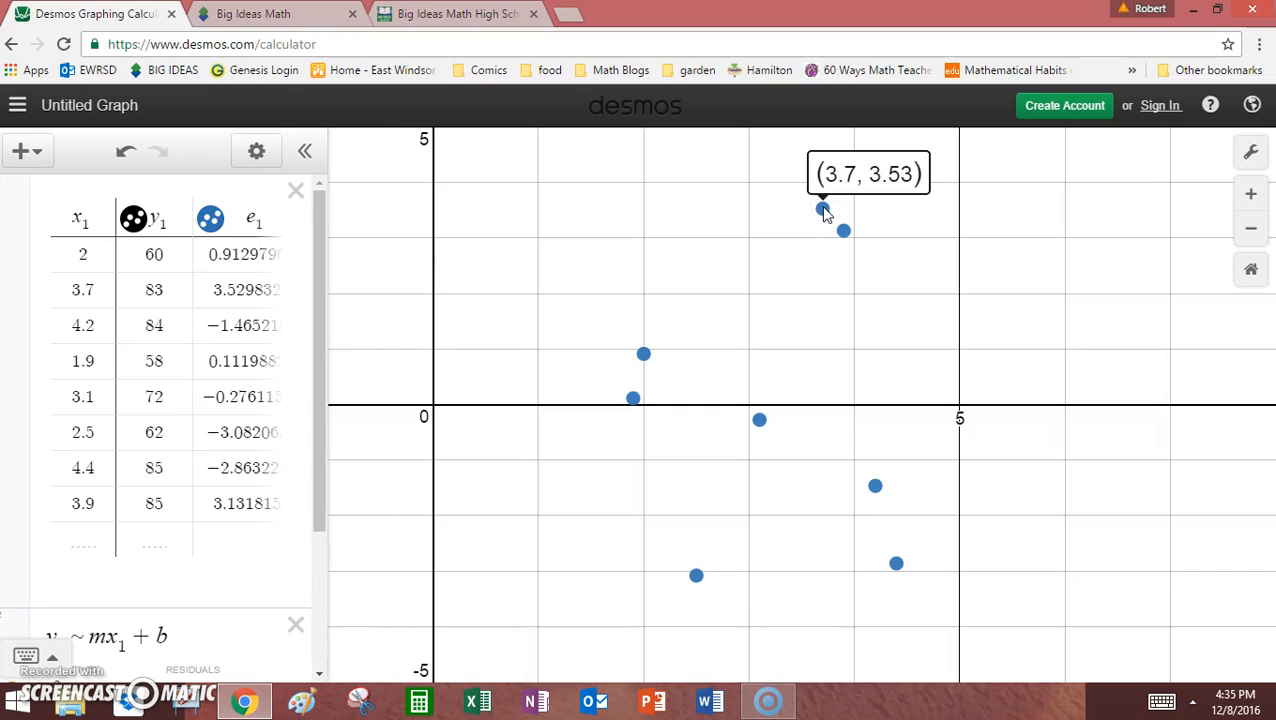
pyautogui.click(696, 575)
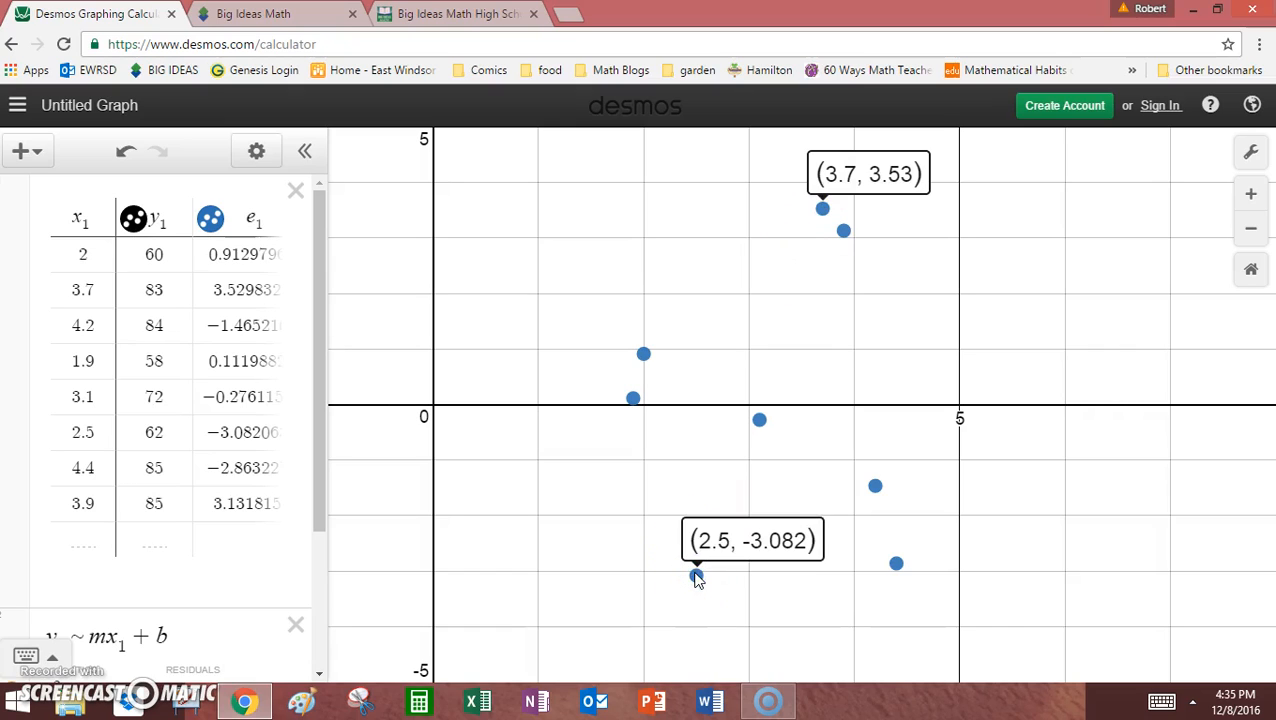
pyautogui.click(696, 575)
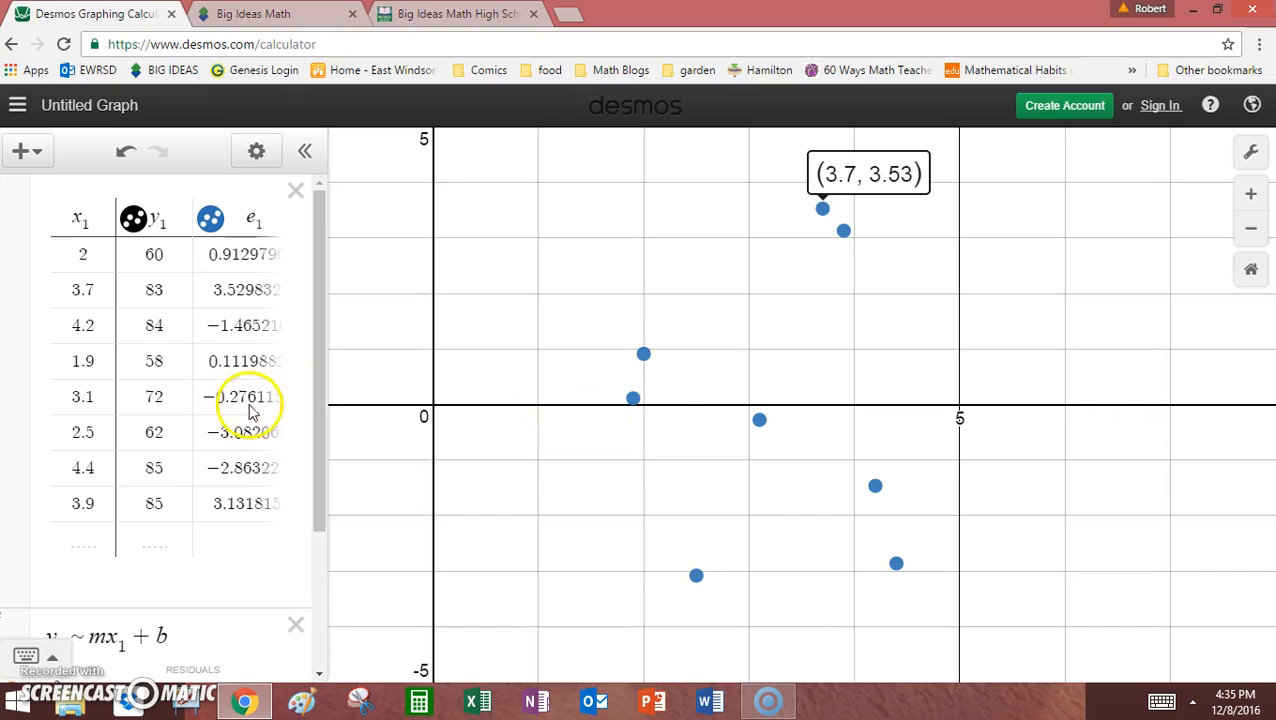
pyautogui.click(322, 457)
pyautogui.moveTo(322, 457); pyautogui.dragTo(314, 585)
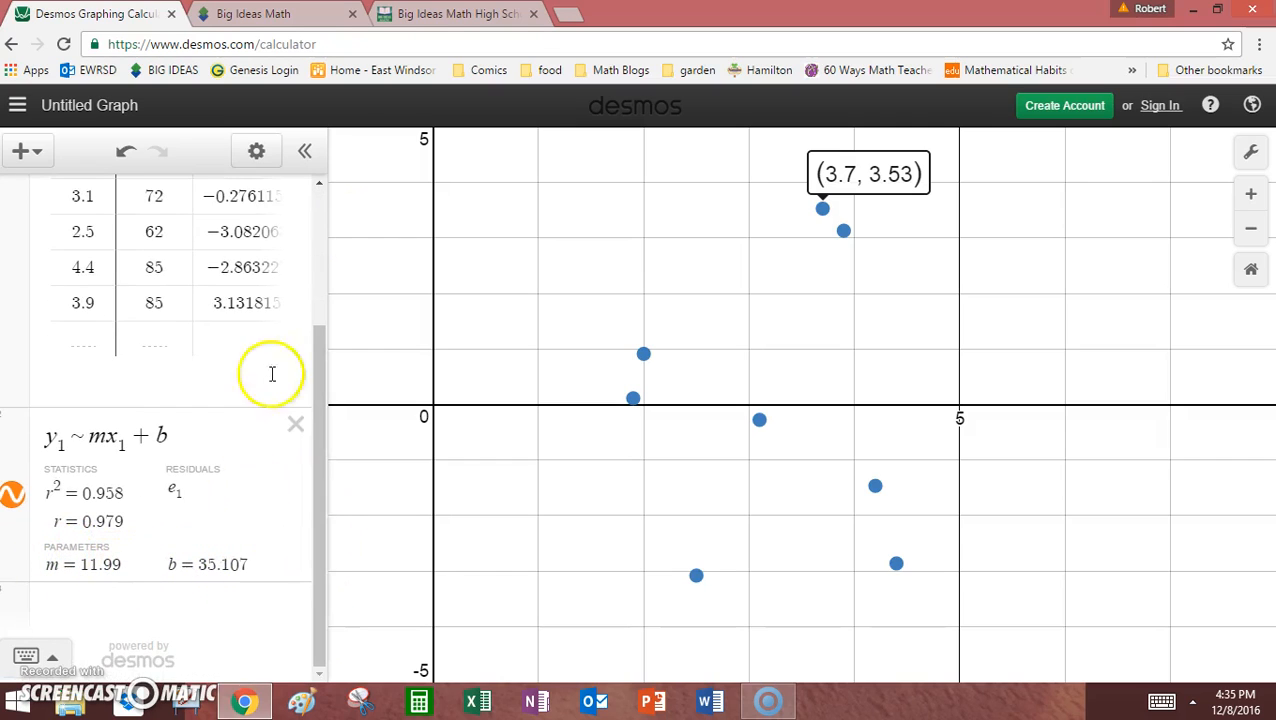
# Step: Switch to the Big Ideas Math e-book and enlarge Example 3 to read the problem text and data table
pyautogui.click(457, 14)
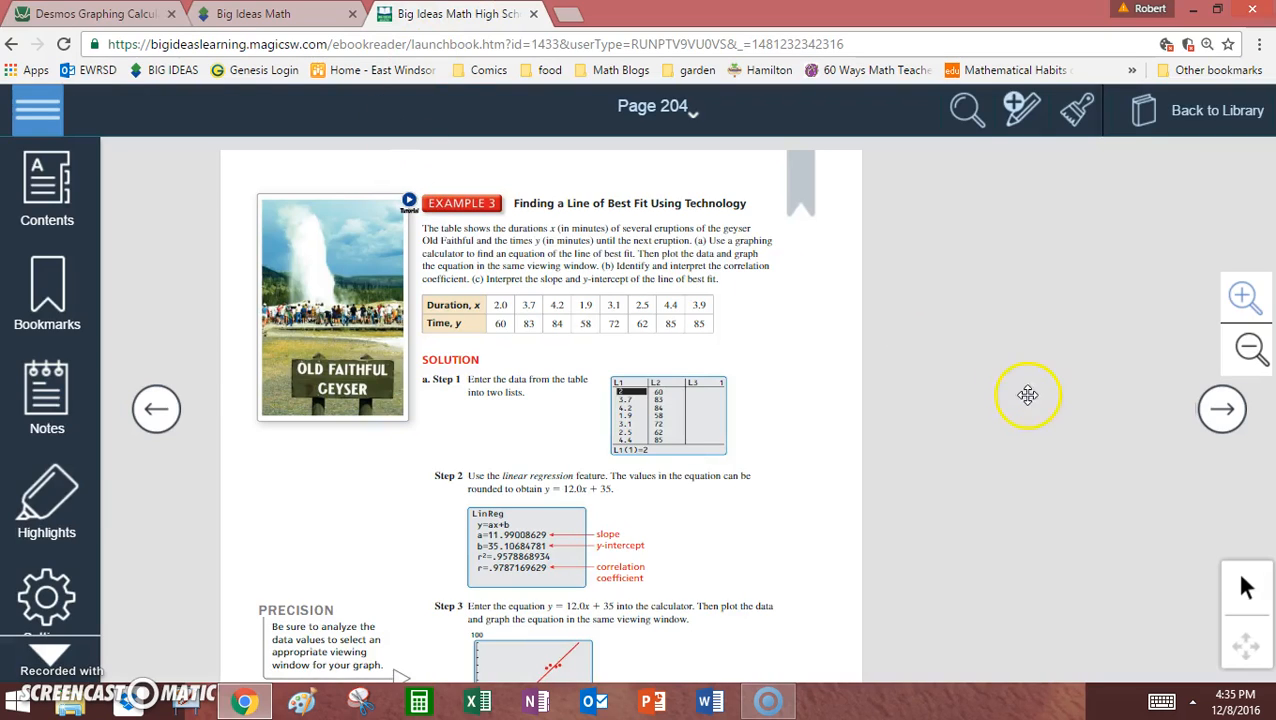
pyautogui.click(1251, 303)
pyautogui.click(1244, 298)
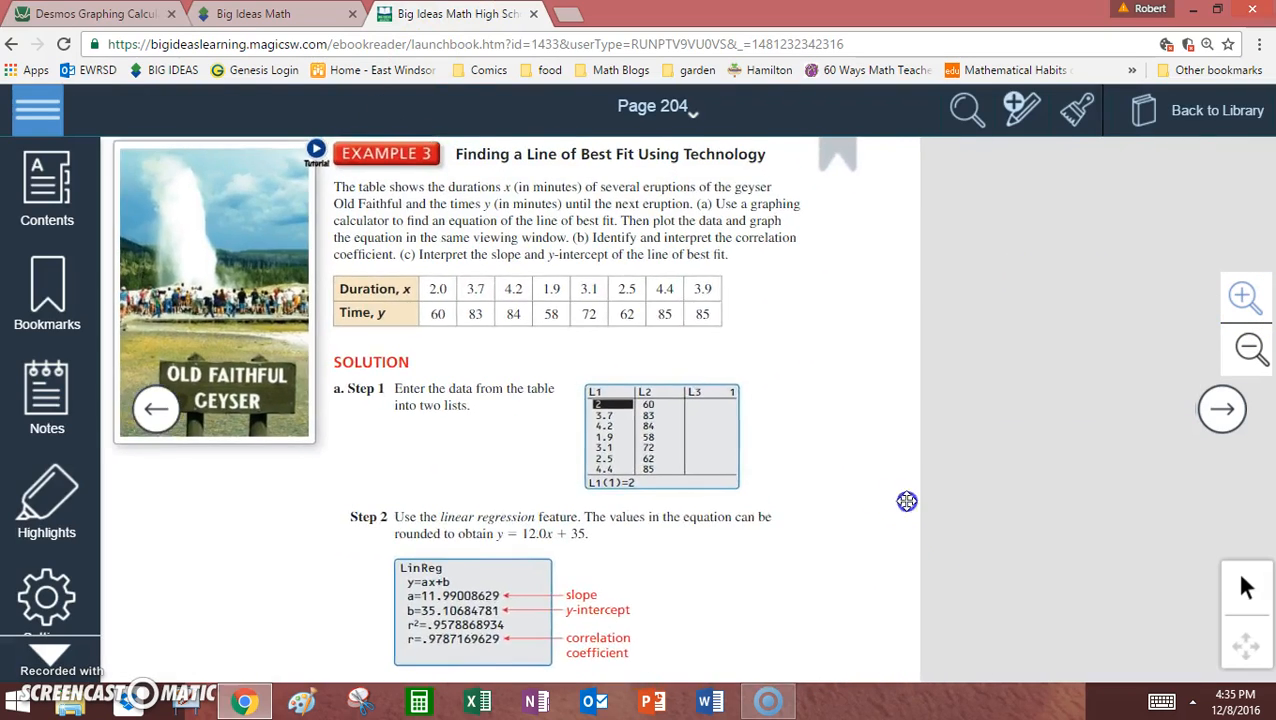
pyautogui.moveTo(907, 501); pyautogui.dragTo(940, 594)
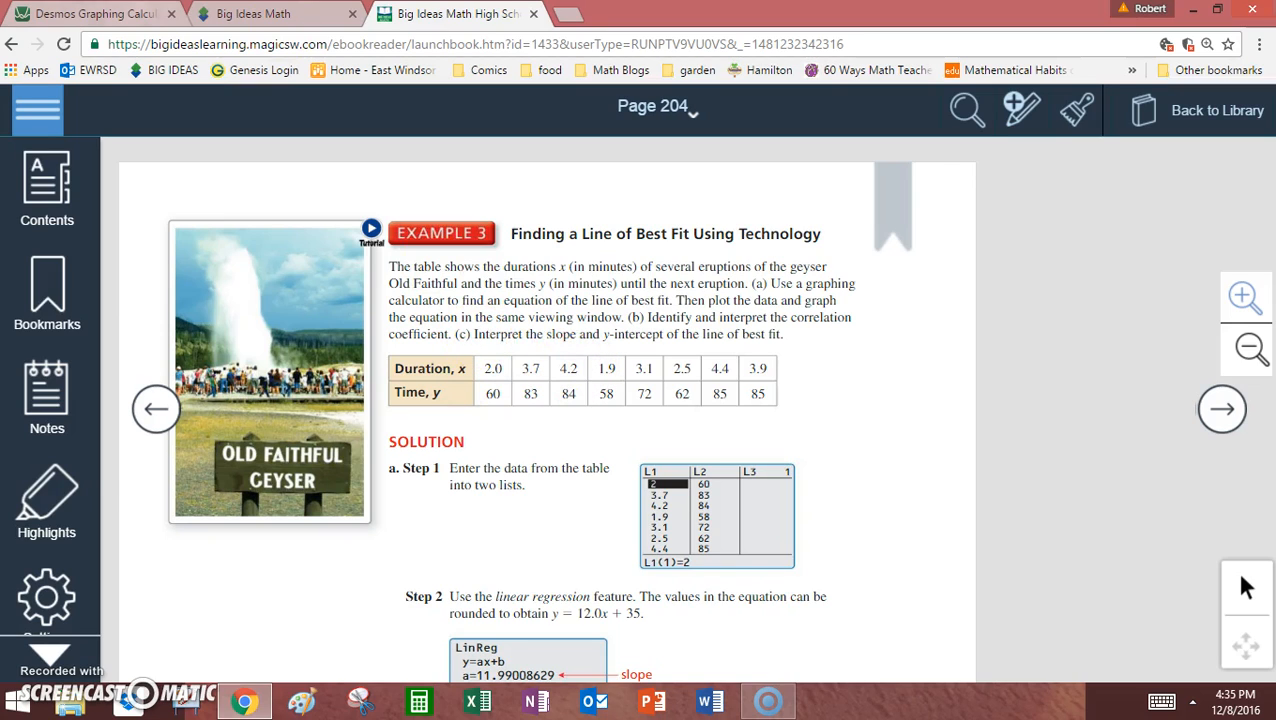
# Step: Compare the Desmos regression parameters with the duration and time data in the e-book, finishing in Desmos
pyautogui.click(118, 14)
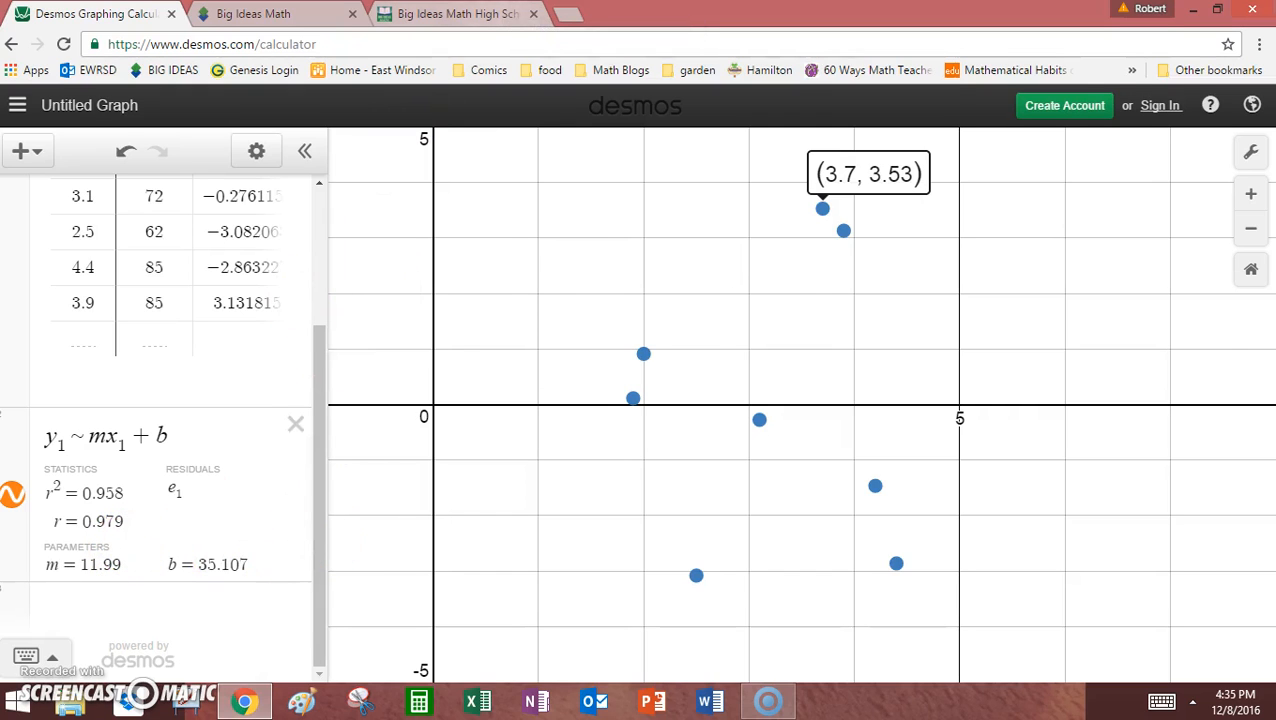
pyautogui.click(457, 14)
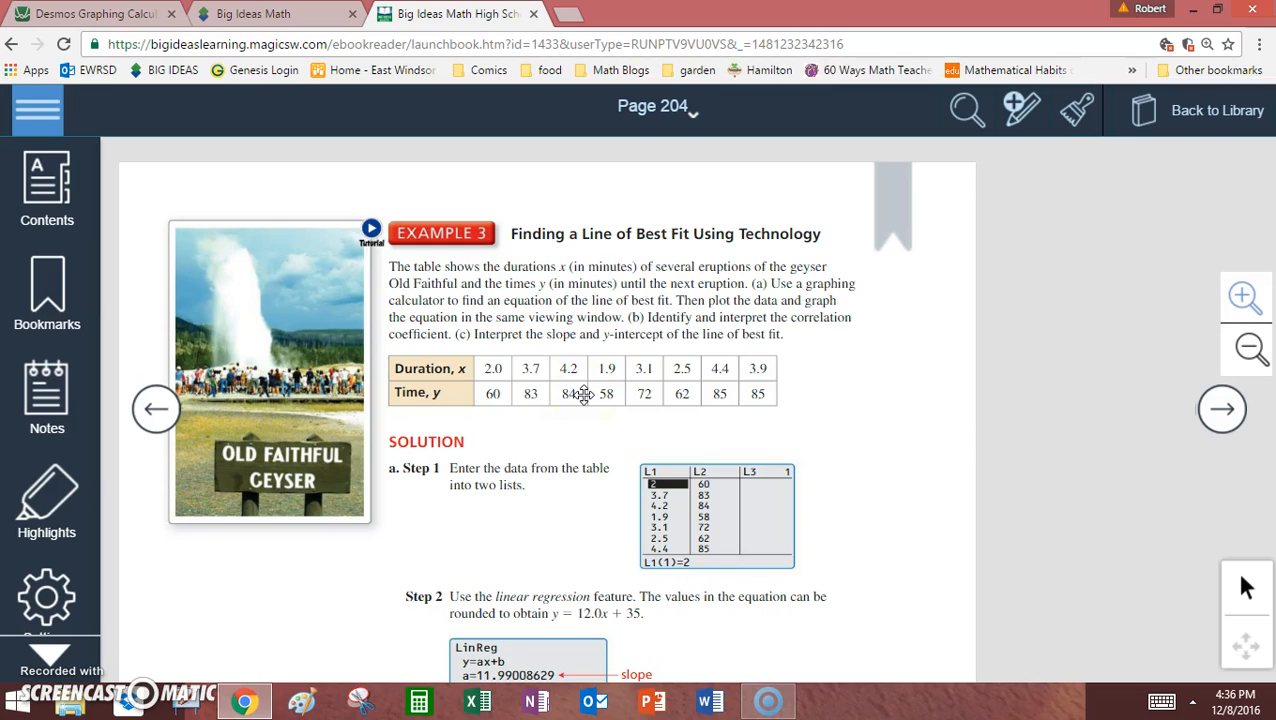
pyautogui.click(100, 14)
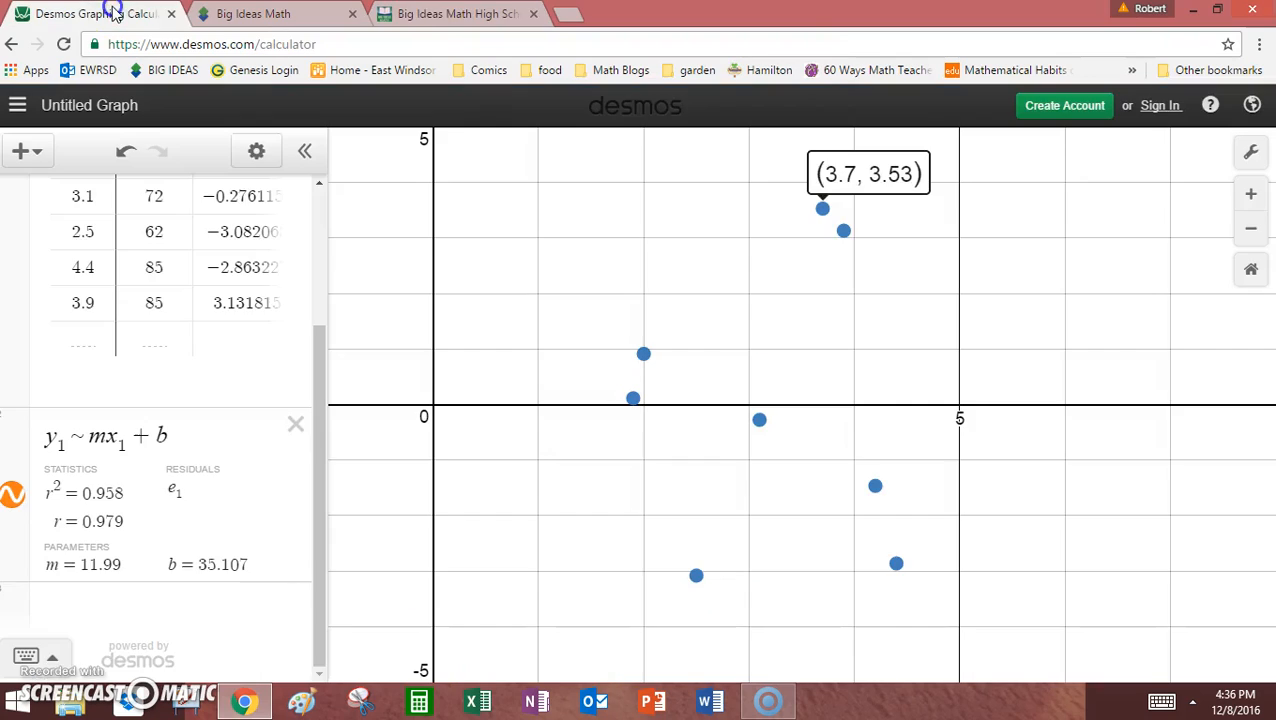